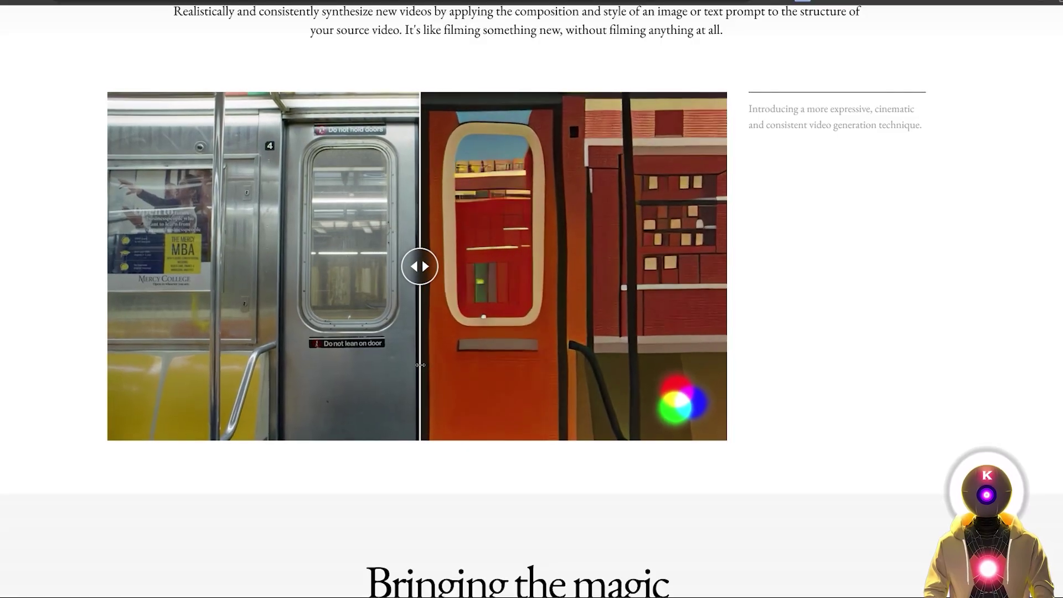
- Scroll the Gen-1 page and drag the sliders to compare original and restyled clips
{"action": "left_click_drag", "start_coordinate": [420, 365], "coordinate": [331, 405]}
{"action": "scroll", "coordinate": [249, 382], "scroll_direction": "up", "scroll_amount": 2}
{"action": "scroll", "coordinate": [331, 404], "scroll_direction": "down", "scroll_amount": 10}
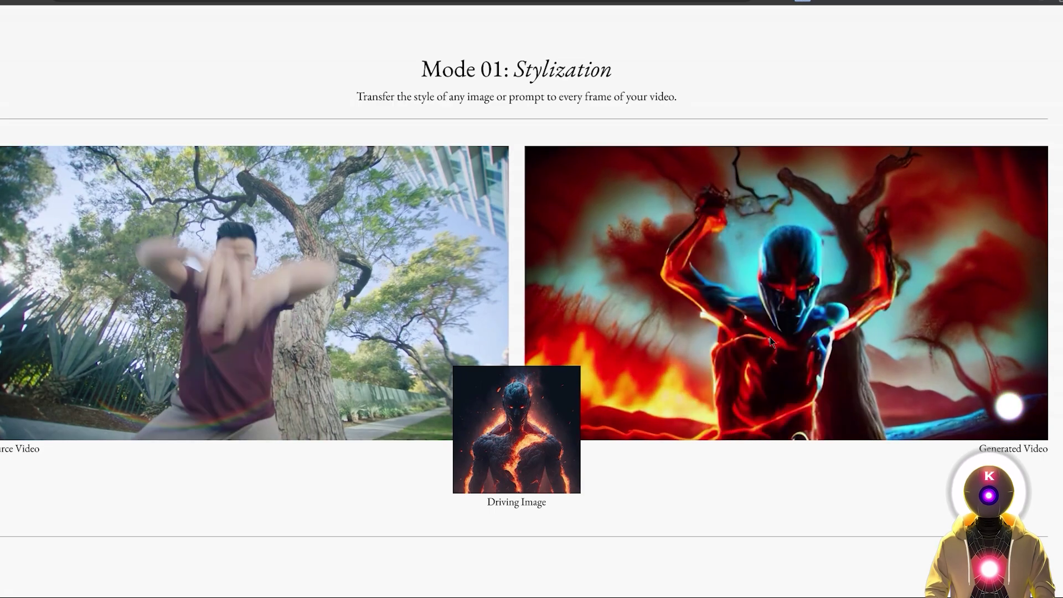
{"action": "scroll", "coordinate": [700, 482], "scroll_direction": "down", "scroll_amount": 8}
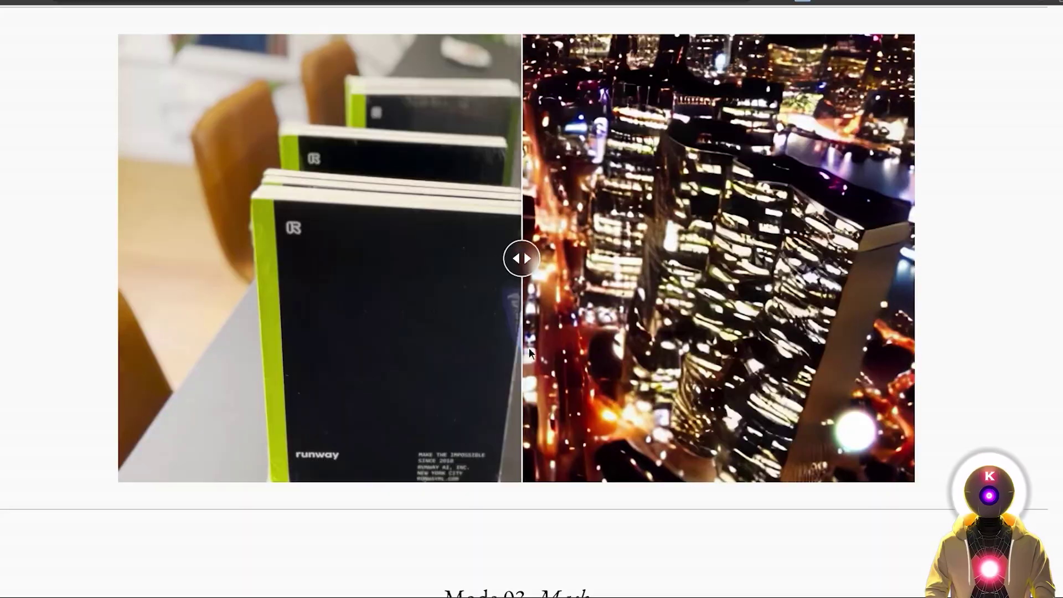
{"action": "left_click_drag", "start_coordinate": [529, 348], "coordinate": [780, 364]}
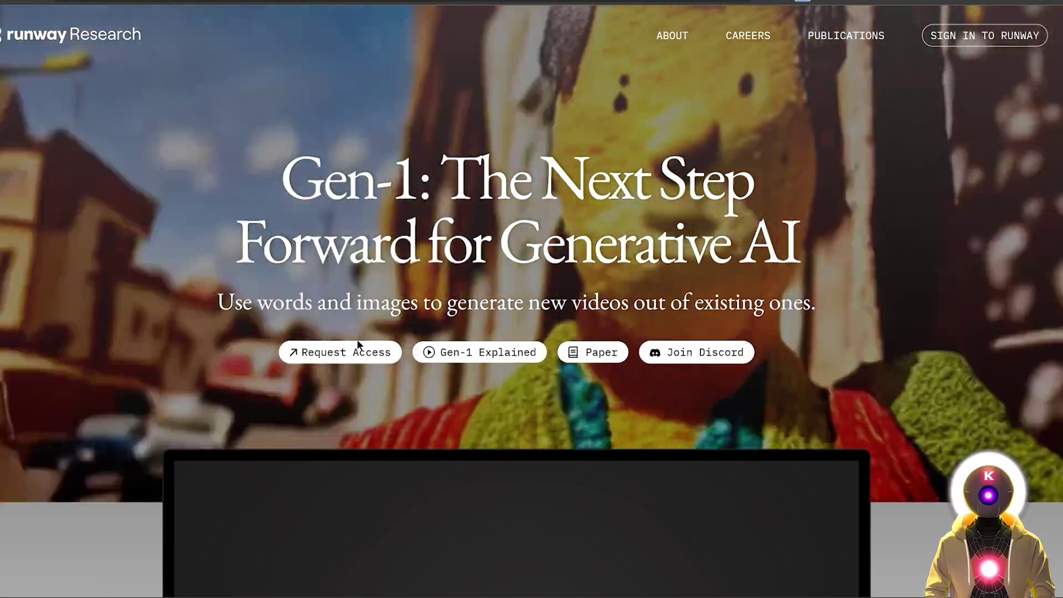
- Open the Gen-1 early access request form and scroll through its fields
{"action": "left_click", "coordinate": [344, 354]}
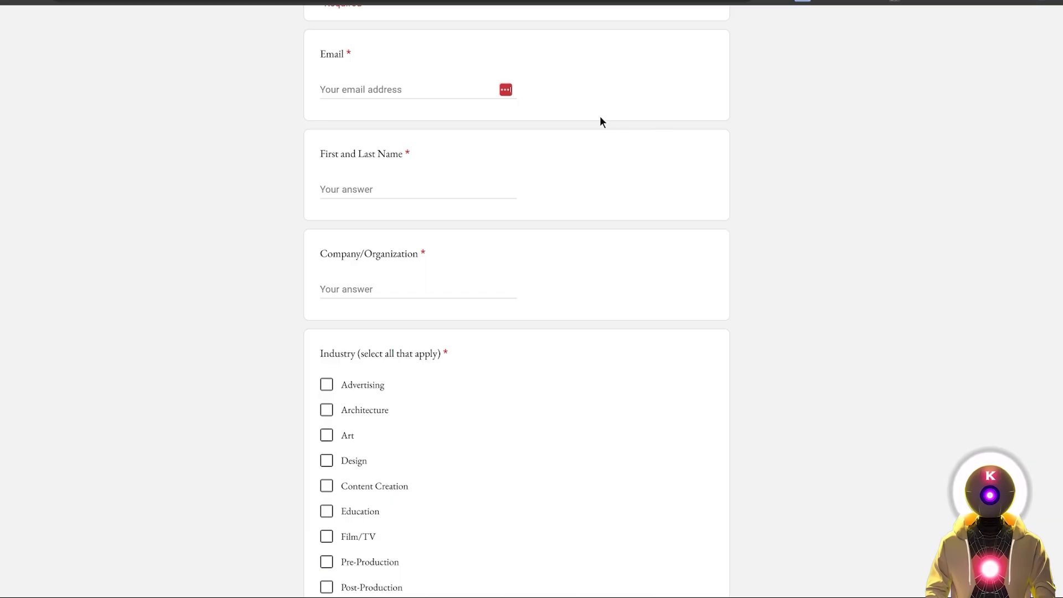
{"action": "scroll", "coordinate": [587, 125], "scroll_direction": "down", "scroll_amount": 3}
{"action": "scroll", "coordinate": [631, 175], "scroll_direction": "down", "scroll_amount": 5}
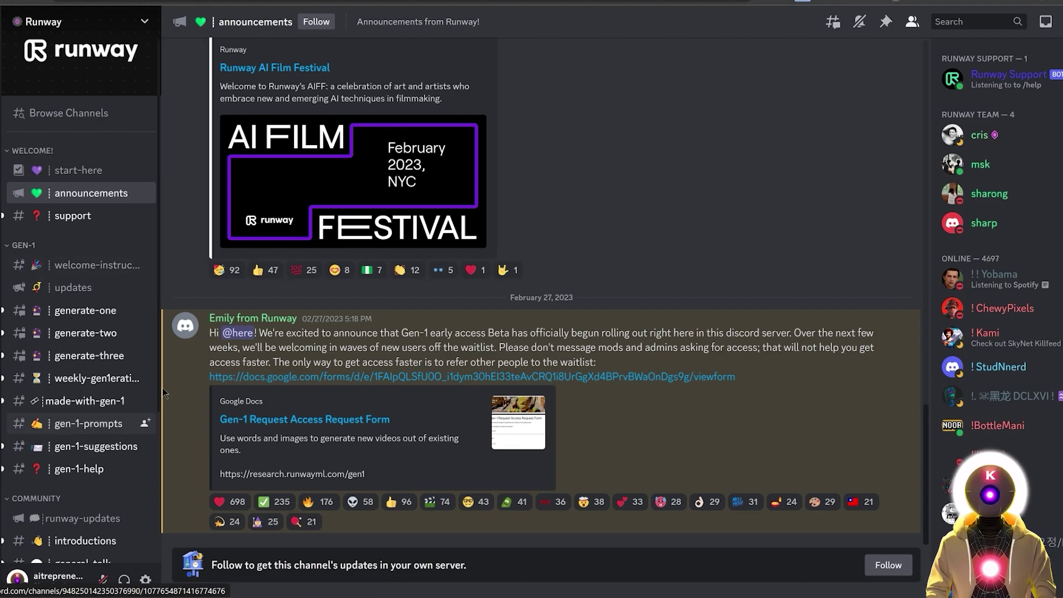
- In #welcome-instructions, play the onboarding video and pause it at The Basics slide
{"action": "left_click", "coordinate": [87, 266]}
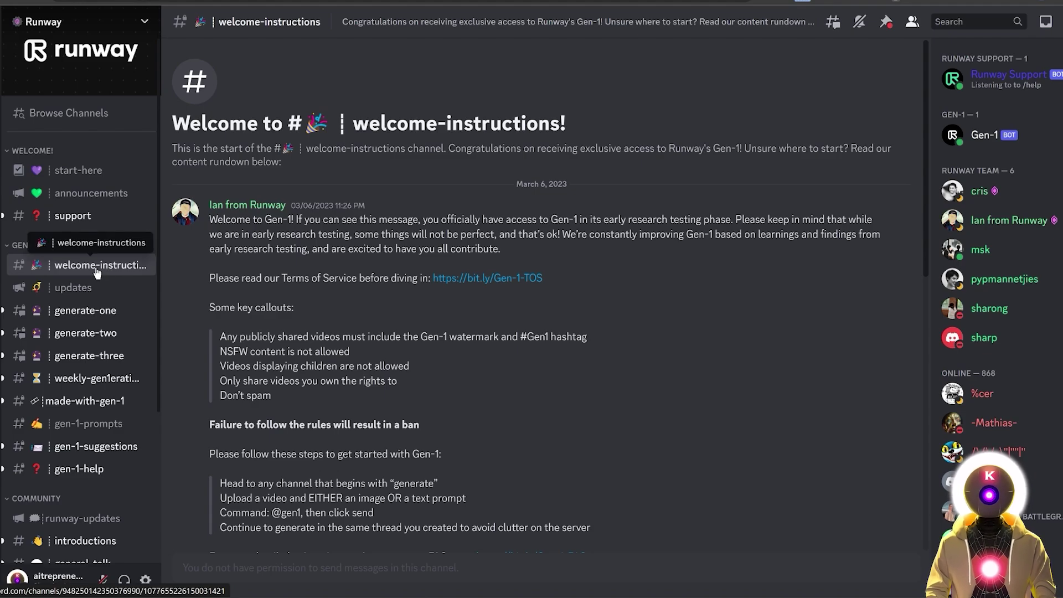
{"action": "scroll", "coordinate": [348, 390], "scroll_direction": "down", "scroll_amount": 15}
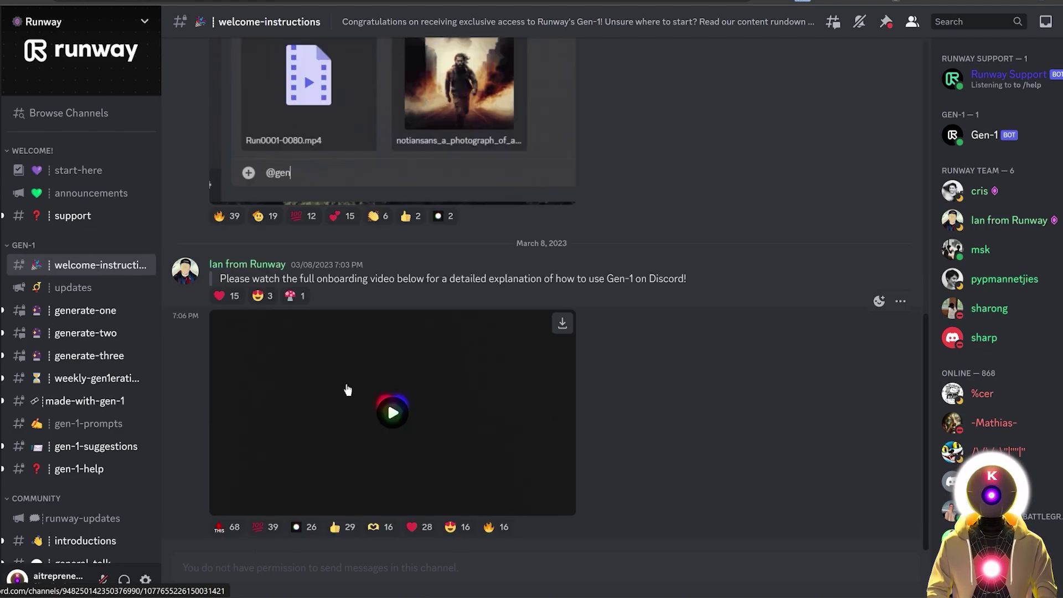
{"action": "left_click", "coordinate": [393, 413]}
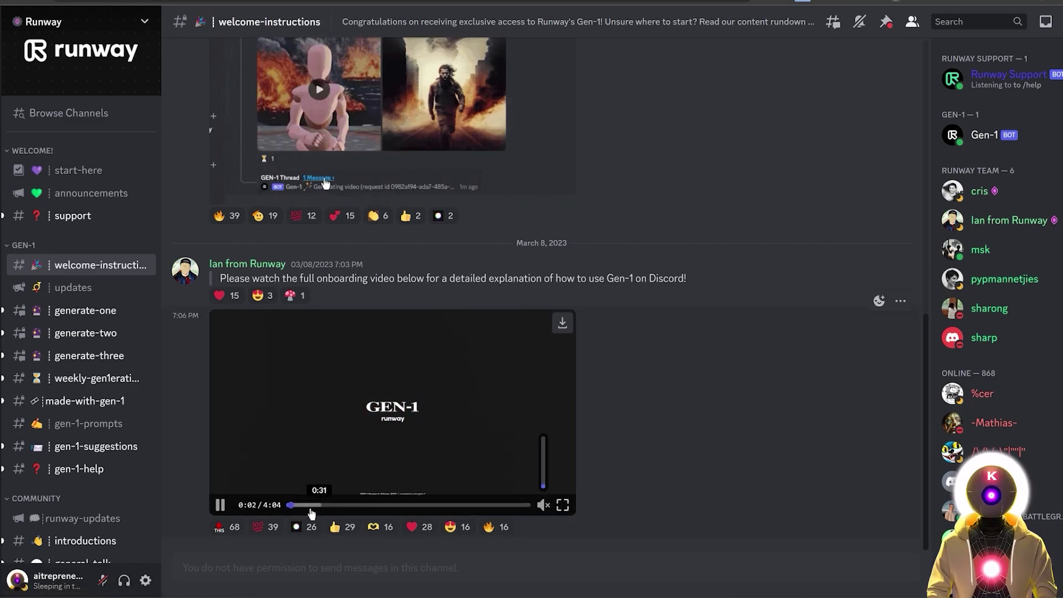
{"action": "left_click", "coordinate": [312, 505]}
{"action": "left_click", "coordinate": [557, 425]}
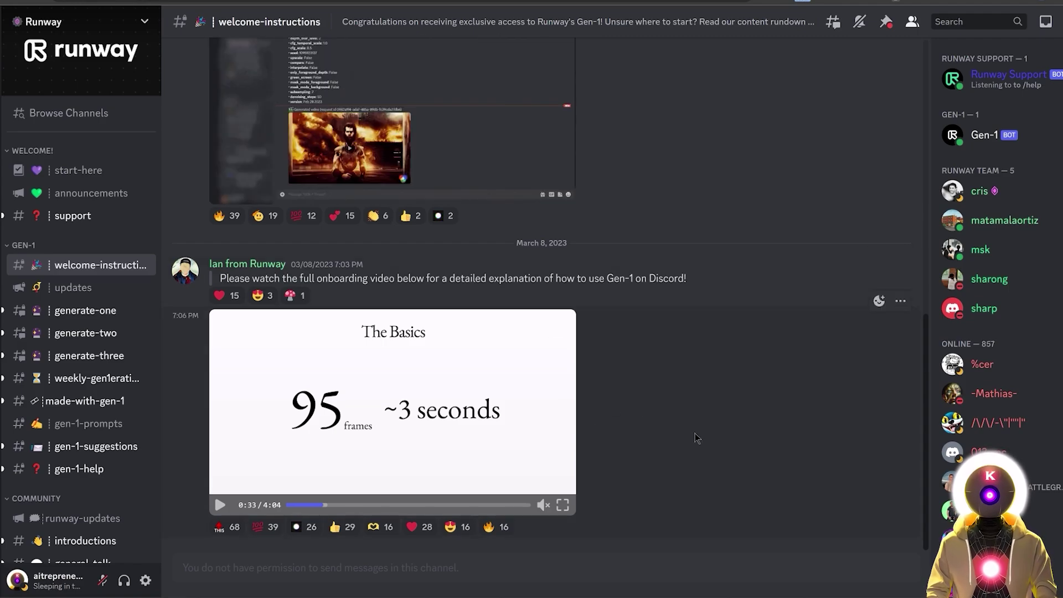
- Skip through the cfg_scale, mask_mode_foreground and subsampling explanations to the early-access guidelines
{"action": "left_click_drag", "start_coordinate": [365, 506], "coordinate": [407, 502]}
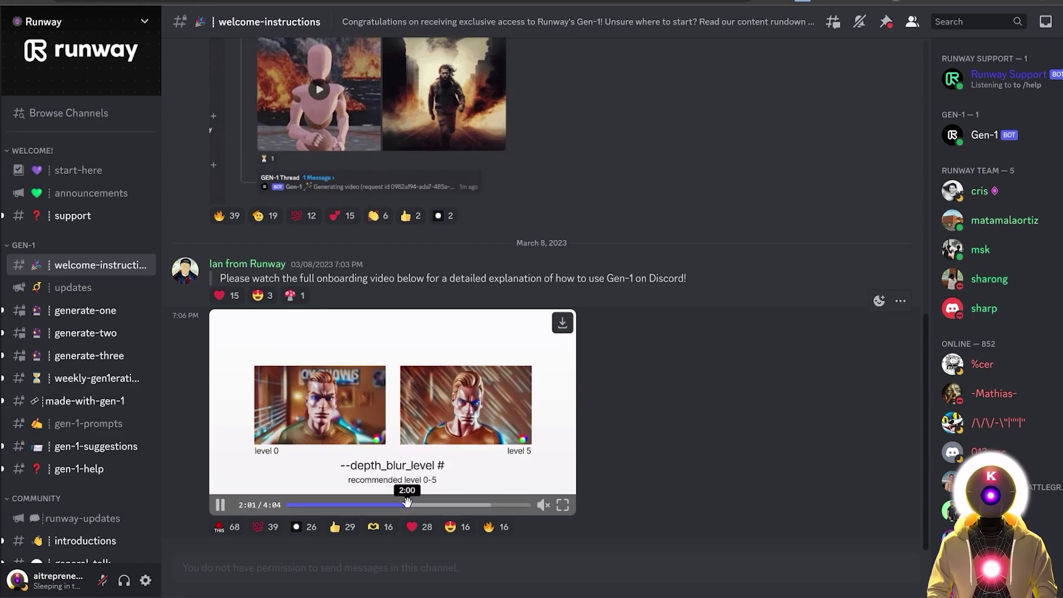
{"action": "left_click", "coordinate": [434, 505]}
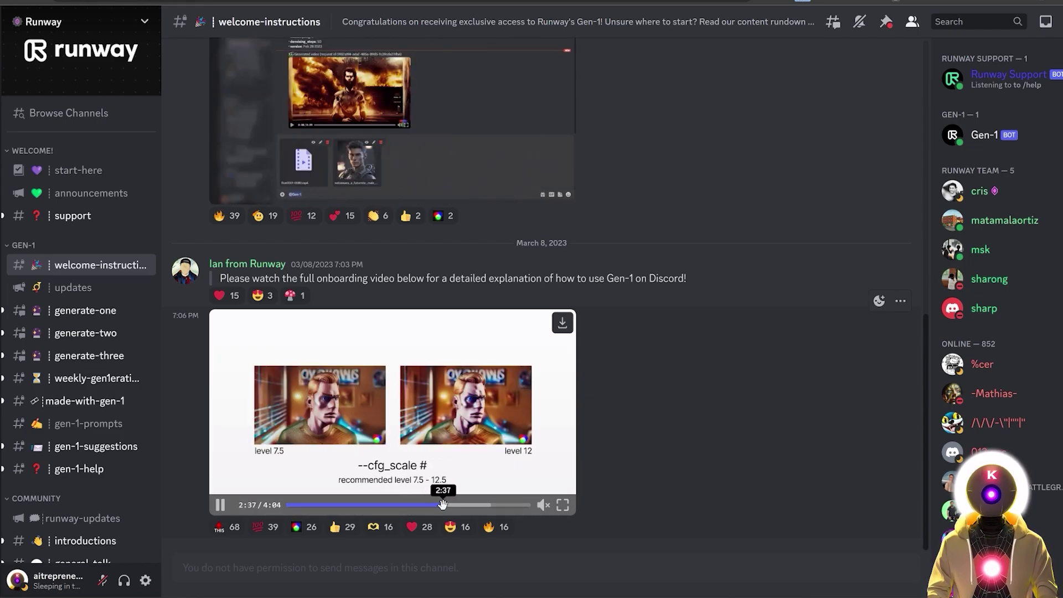
{"action": "left_click", "coordinate": [483, 505]}
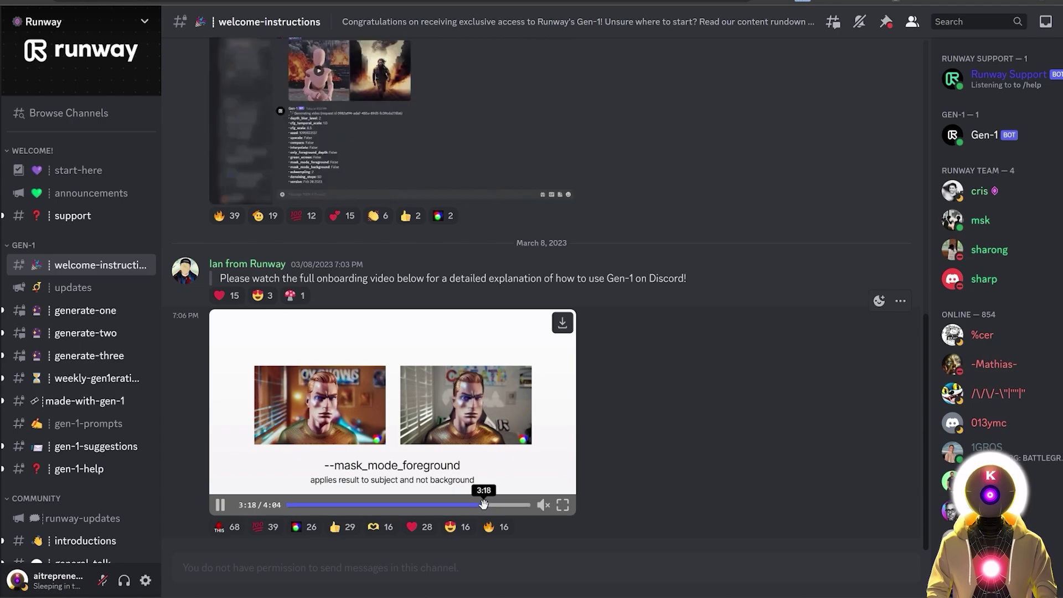
{"action": "left_click", "coordinate": [494, 504]}
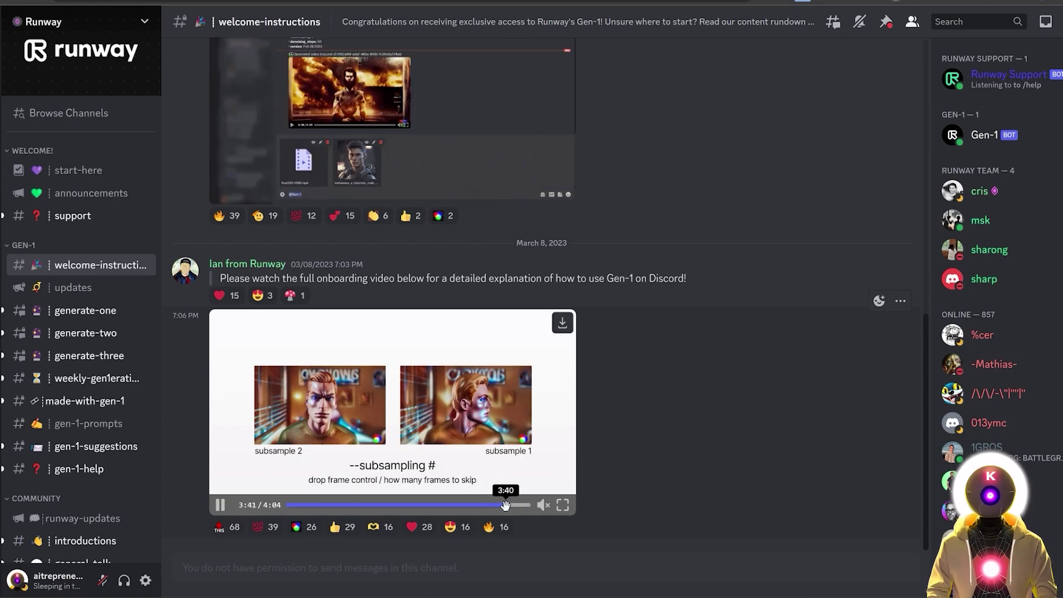
{"action": "left_click", "coordinate": [516, 505]}
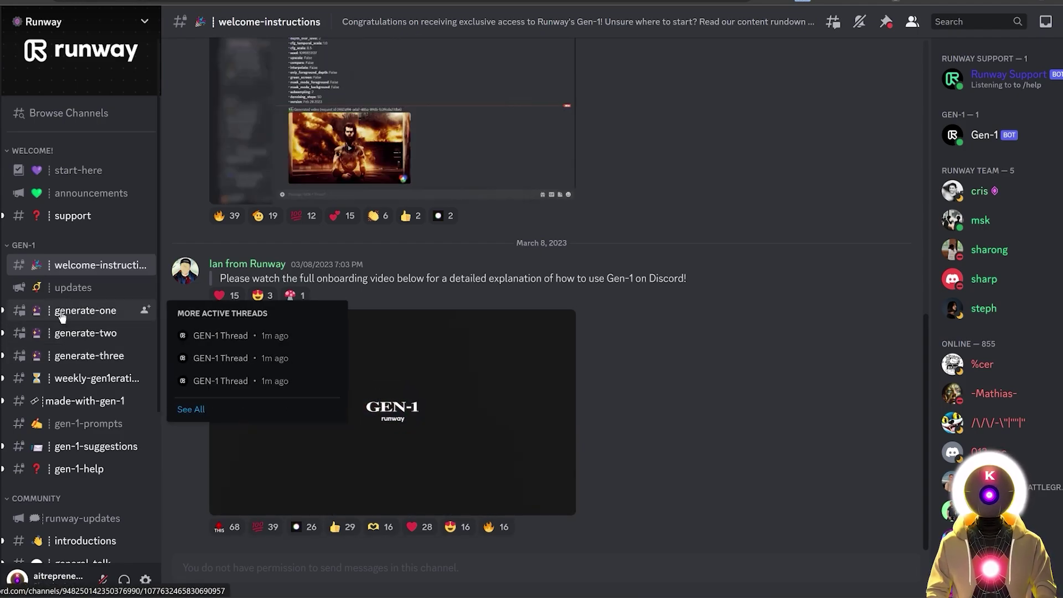
- Browse the example videos and images in #generate-three, including the orange-haired street video
{"action": "left_click", "coordinate": [85, 355]}
{"action": "scroll", "coordinate": [633, 269], "scroll_direction": "down", "scroll_amount": 7}
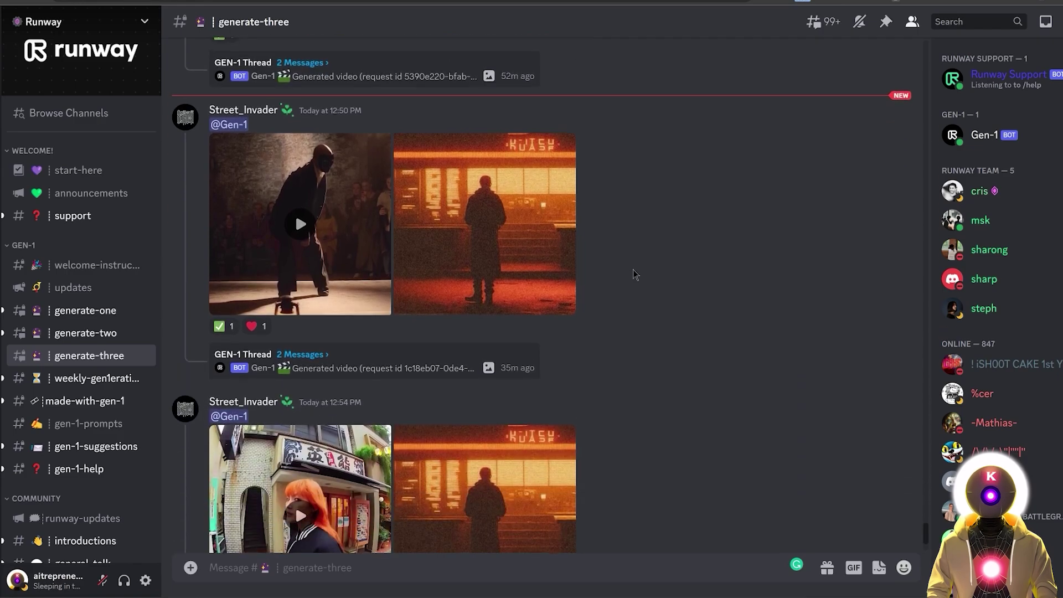
{"action": "scroll", "coordinate": [632, 270], "scroll_direction": "down", "scroll_amount": 3}
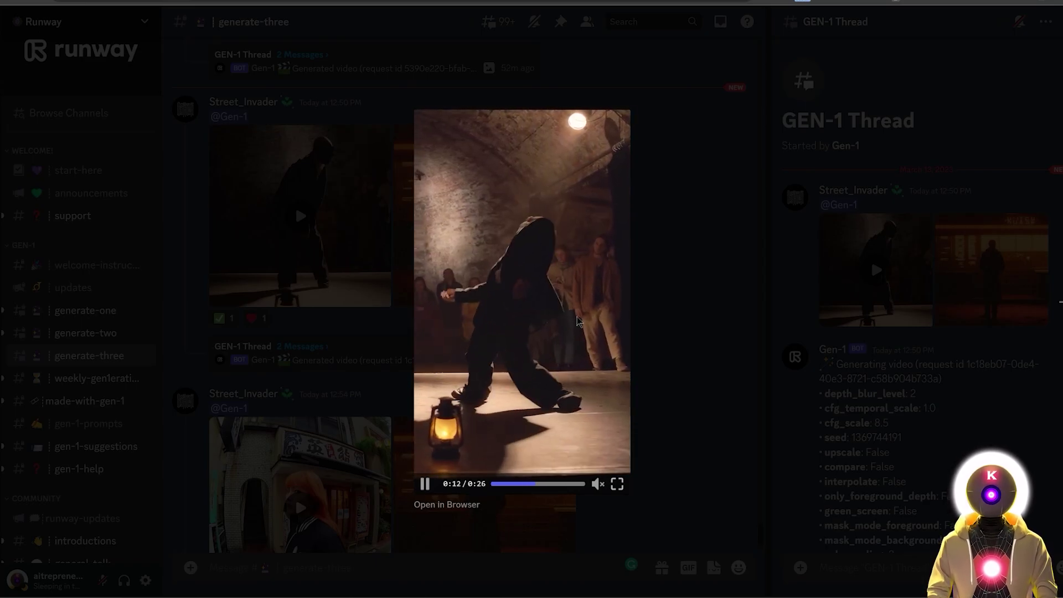
{"action": "key", "text": "Right"}
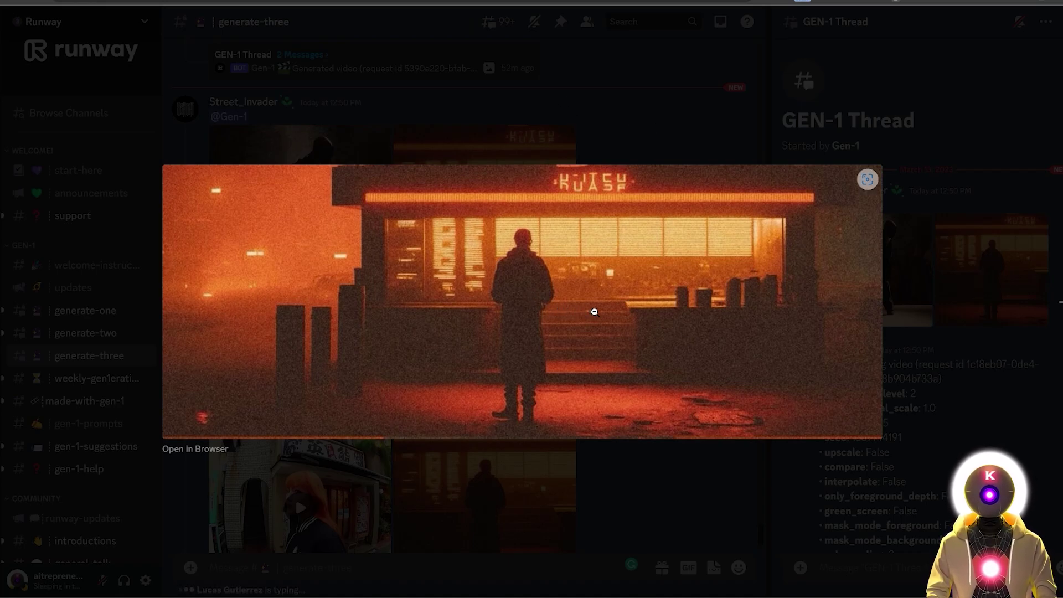
{"action": "key", "text": "Escape"}
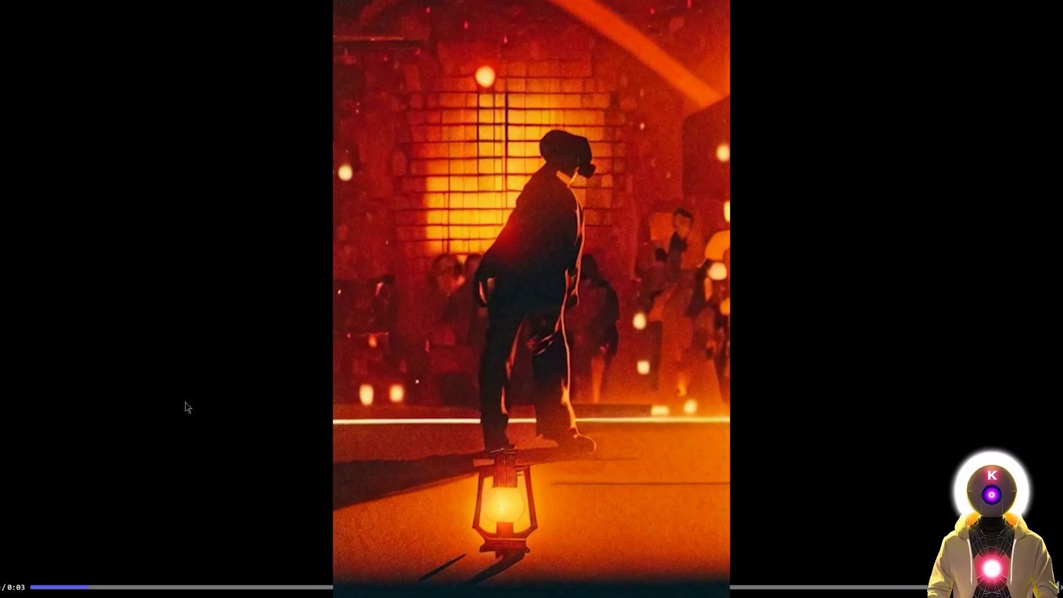
{"action": "key", "text": "Escape"}
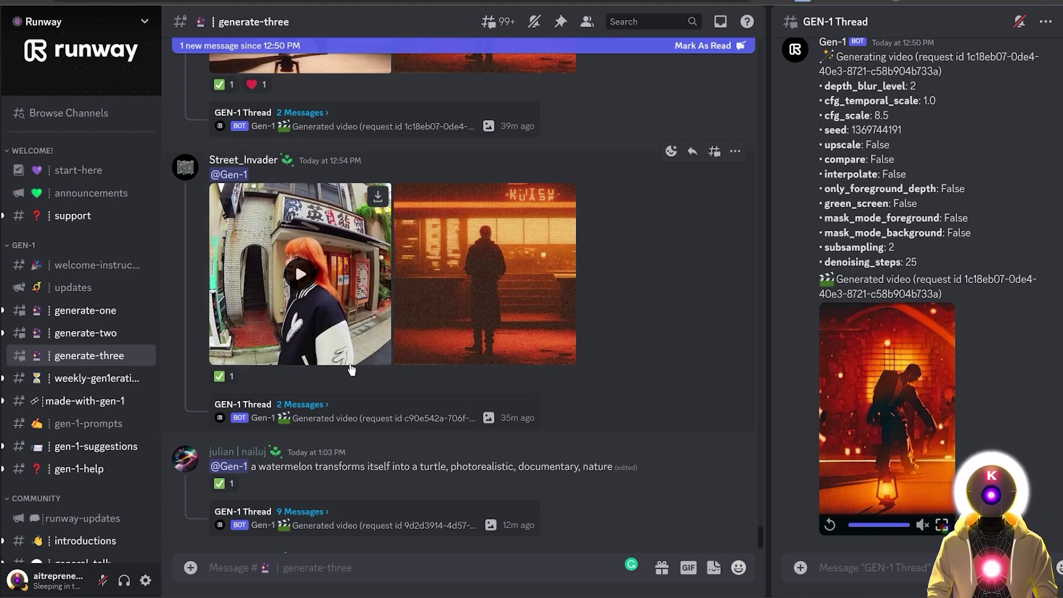
{"action": "left_click", "coordinate": [352, 412]}
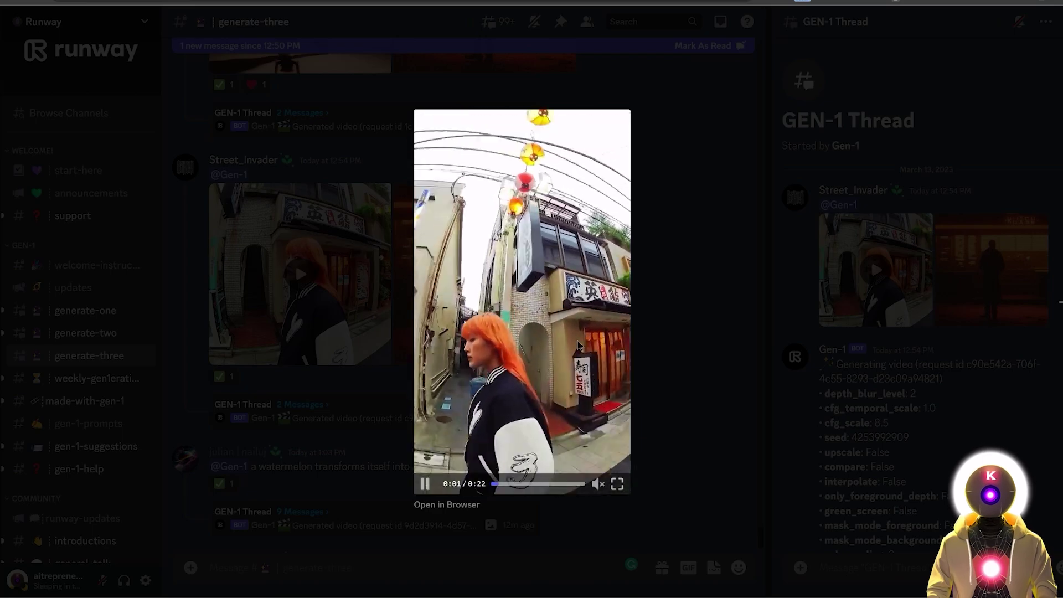
{"action": "key", "text": "Right"}
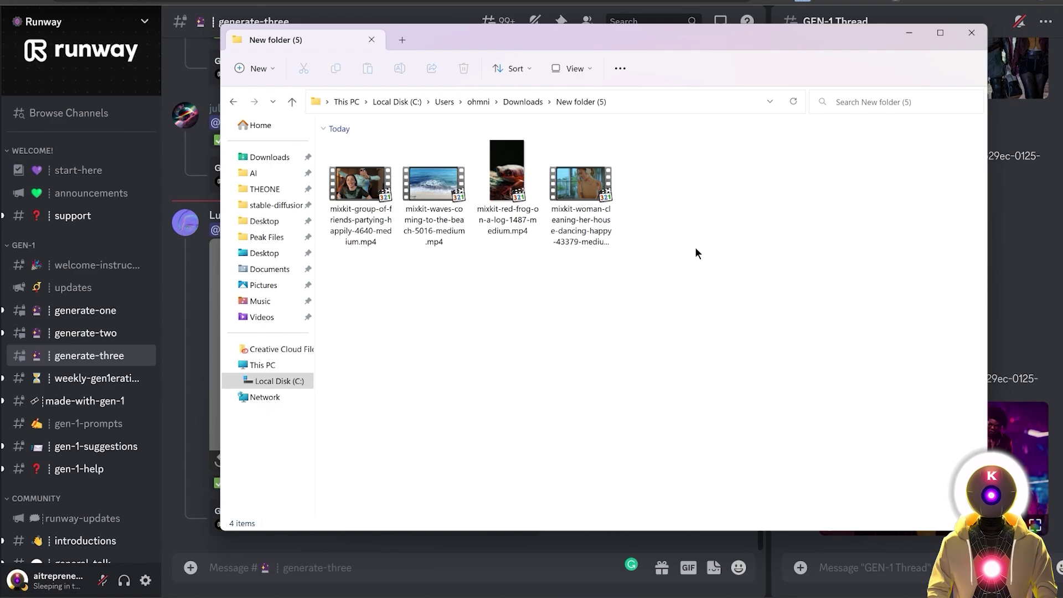
- Play the friends-partying clip, then the beach waves clip, seeking near its end and back
{"action": "double_click", "coordinate": [360, 183]}
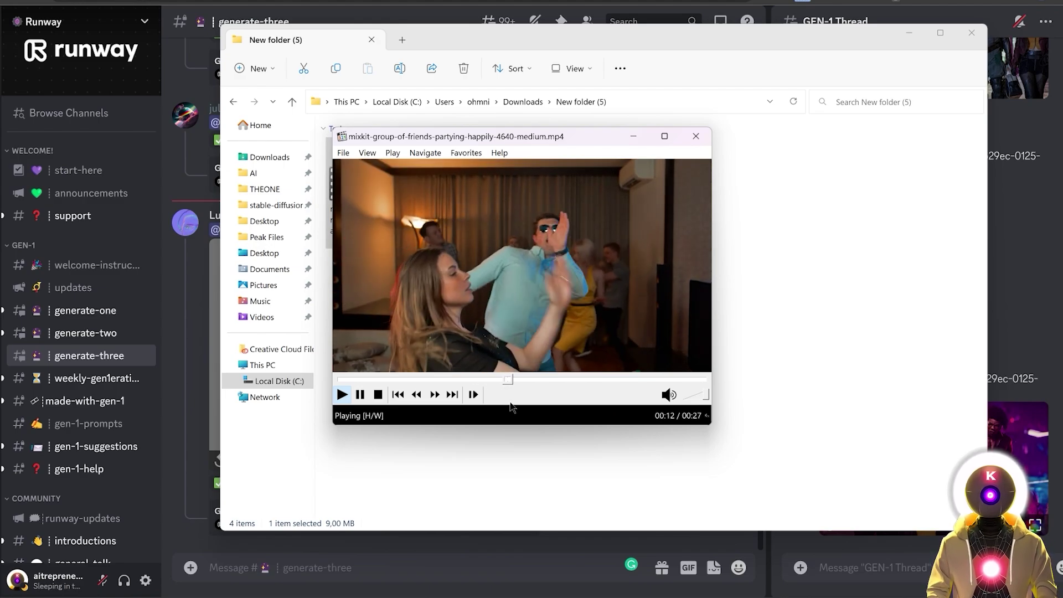
{"action": "key", "text": "Down"}
{"action": "key", "text": "Return"}
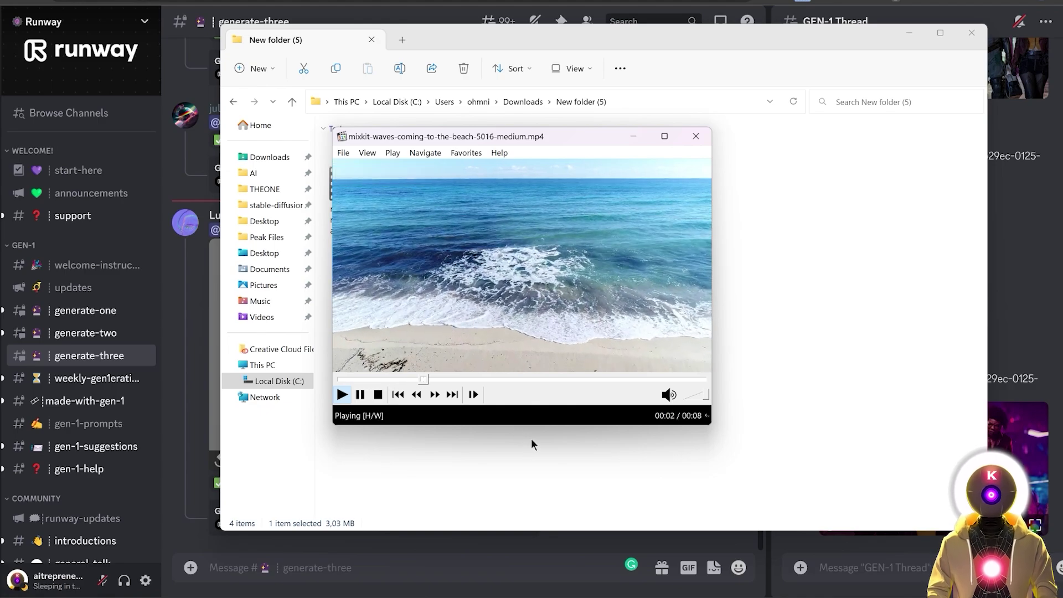
{"action": "left_click", "coordinate": [612, 380]}
{"action": "left_click", "coordinate": [411, 380]}
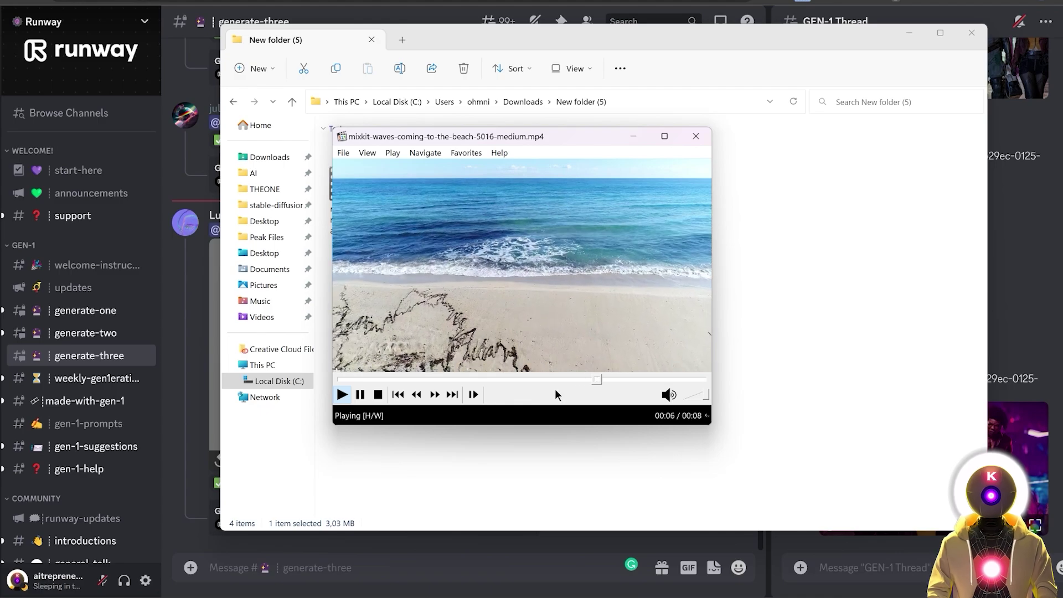
- Preview the red frog and woman-cleaning clips, then bring Discord back to the front
{"action": "key", "text": "Down"}
{"action": "key", "text": "Return"}
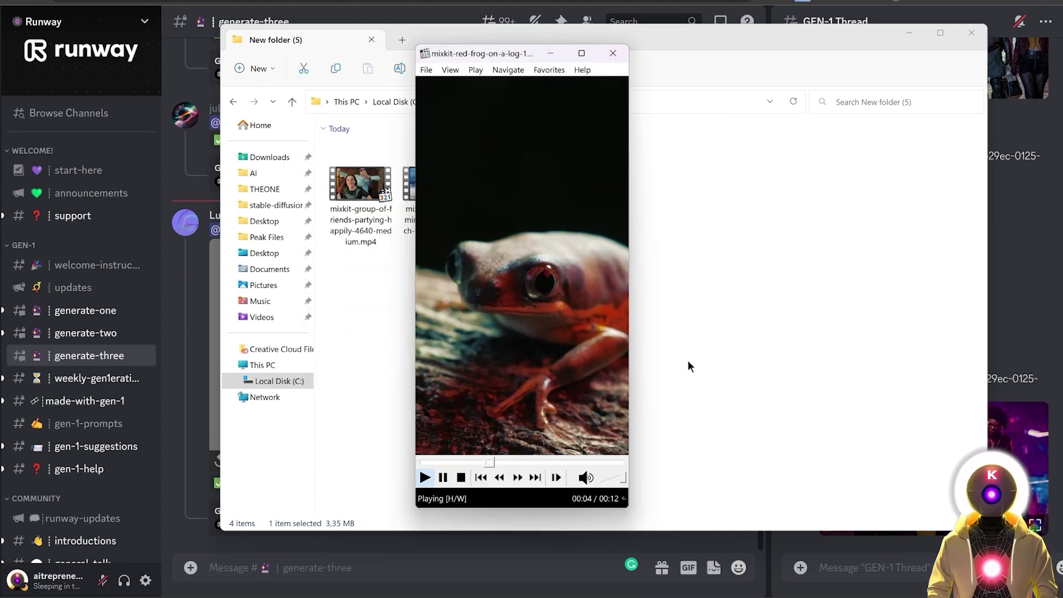
{"action": "key", "text": "Left"}
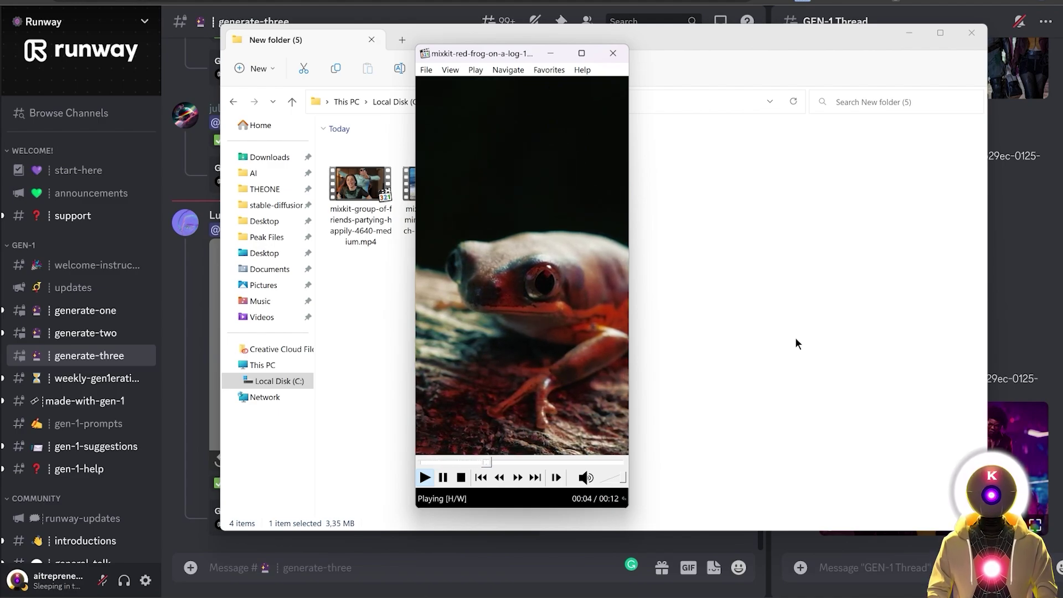
{"action": "key", "text": "Right"}
{"action": "key", "text": "Return"}
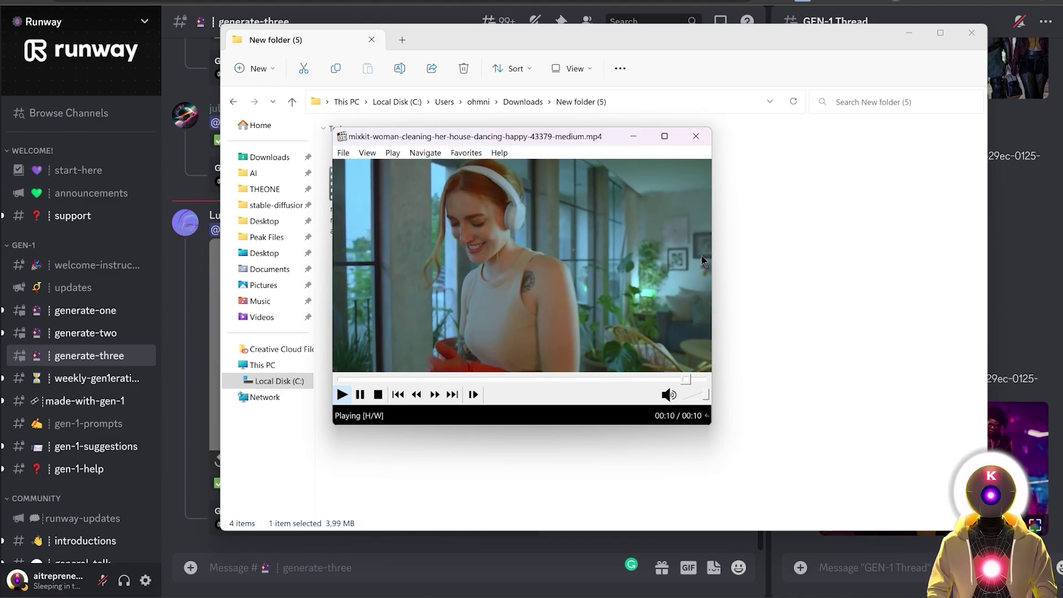
{"action": "left_click", "coordinate": [617, 548]}
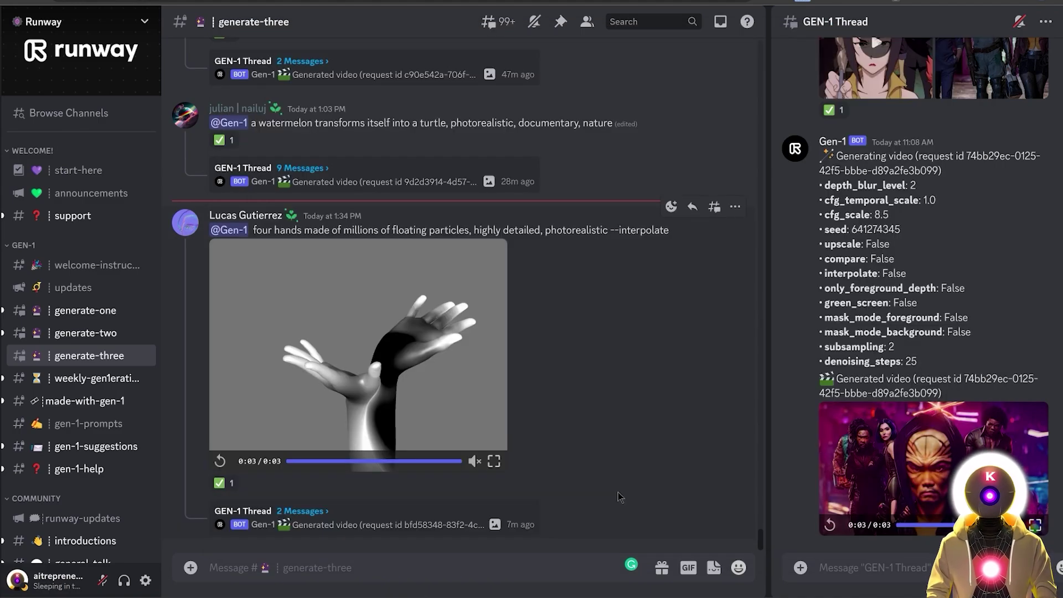
{"action": "mouse_move", "coordinate": [87, 355]}
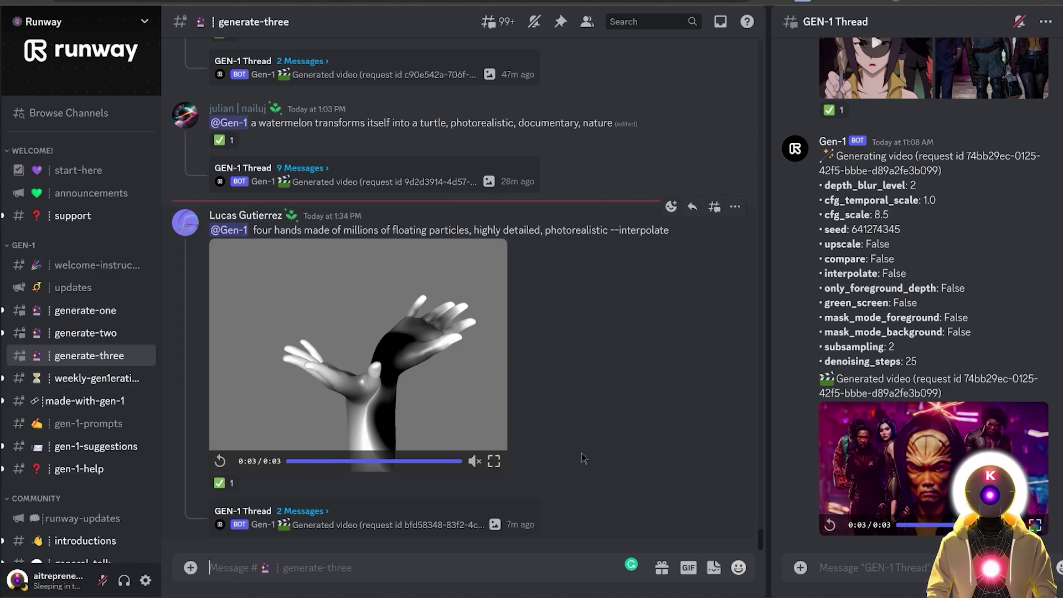
{"action": "type", "text": "@Gen-1"}
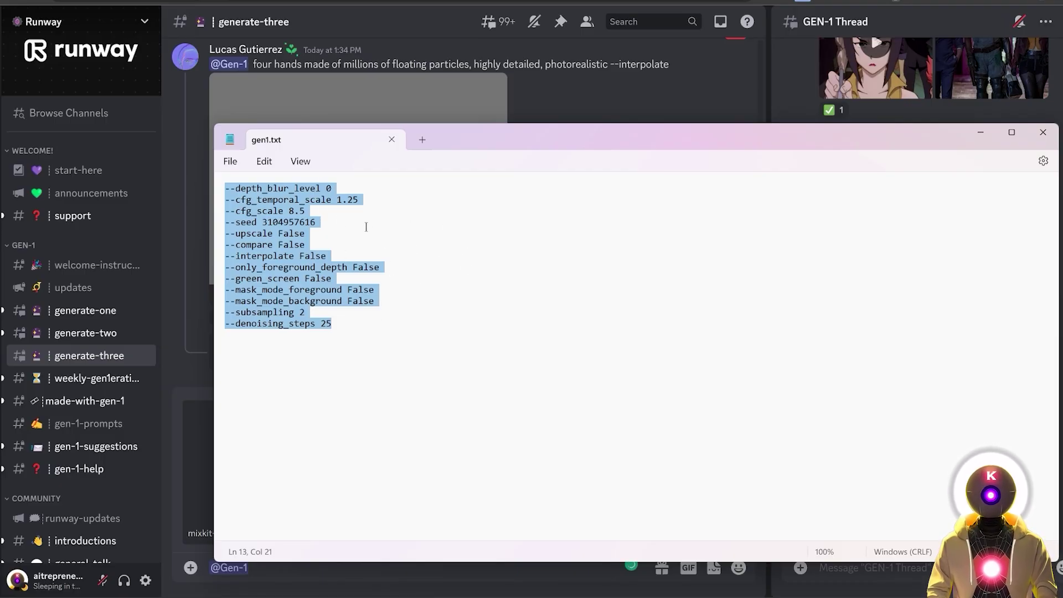
- Paste the Gen-1 parameters and punk-portrait prompt, send the request, and open the GEN-1 Thread
{"action": "key", "text": "alt+Tab"}
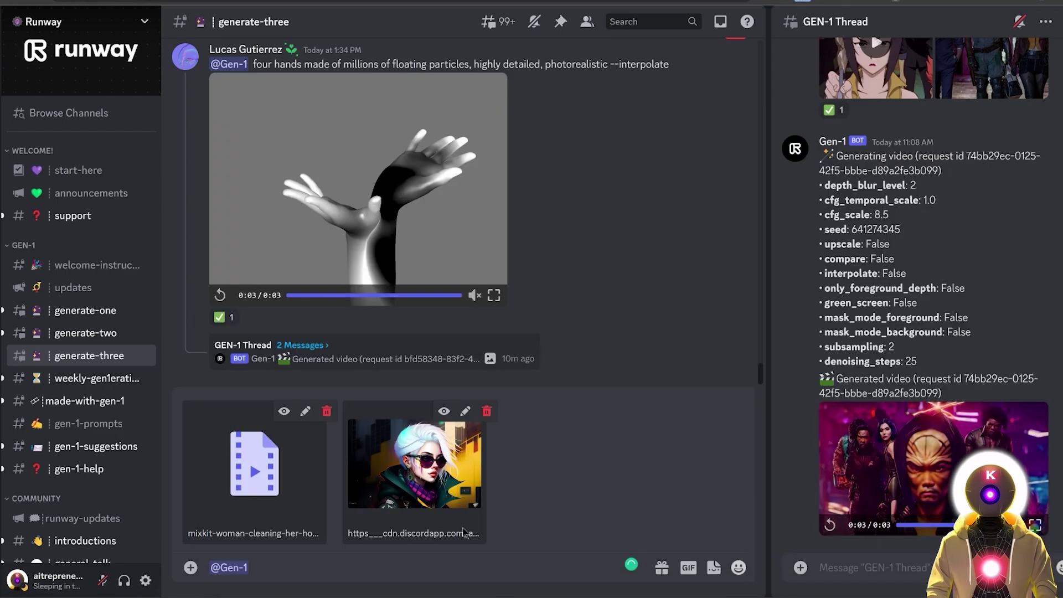
{"action": "key", "text": "ctrl+v"}
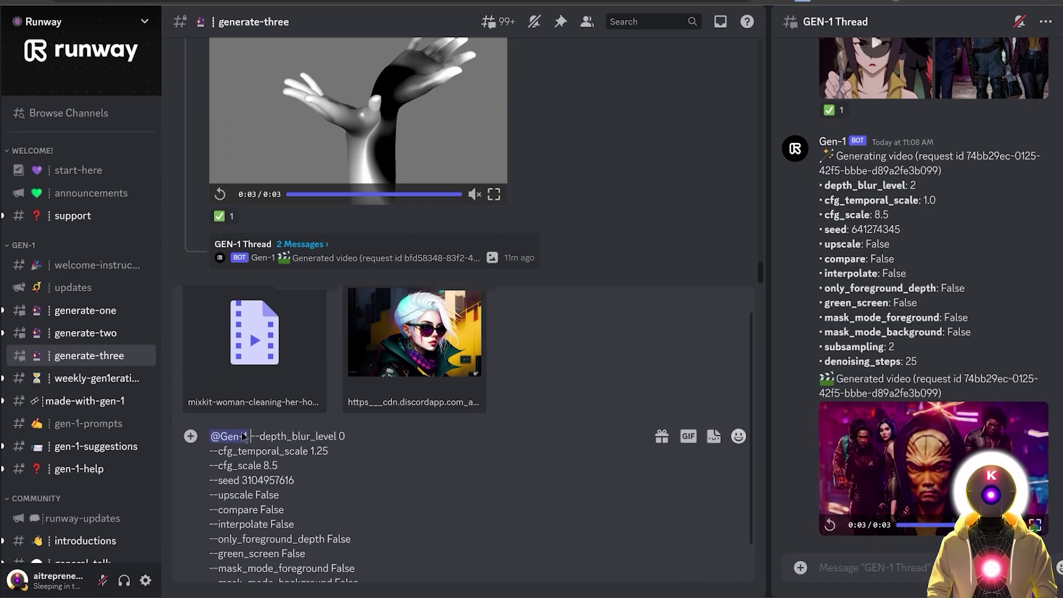
{"action": "type", "text": "detailed portrait of a sewer emo punk woman student, blue eyes, sunglasses, tartan scarf, white hair by atey ghailan, by greg rutkowski, by greg tocchini, by james gilleard, by joe fenton, by kaethe butcher, gradient yellow, black, brown and magenta color scheme, grunge aesthetic!!! graffiti tag wall background"}
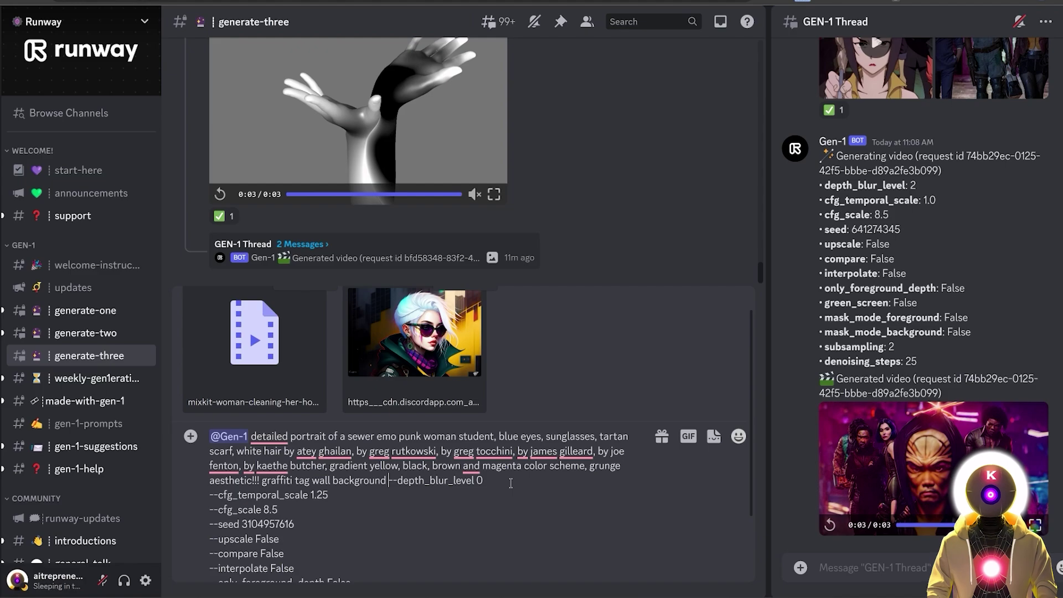
{"action": "key", "text": "Return"}
{"action": "left_click", "coordinate": [308, 517]}
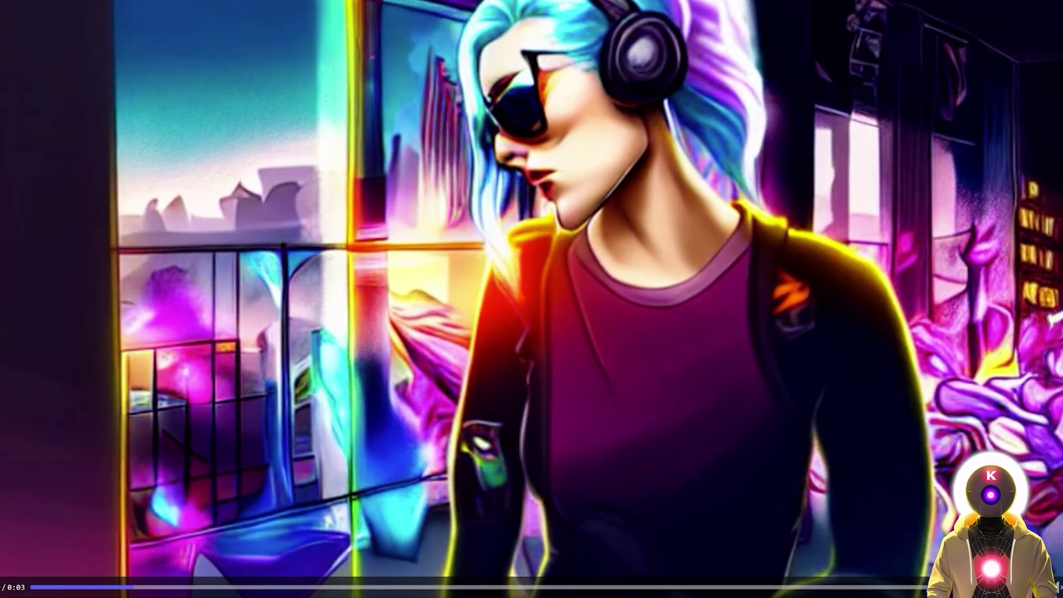
- Watch the generated blue-haired punk video full screen, replay it, and inspect the source video
{"action": "key", "text": "f"}
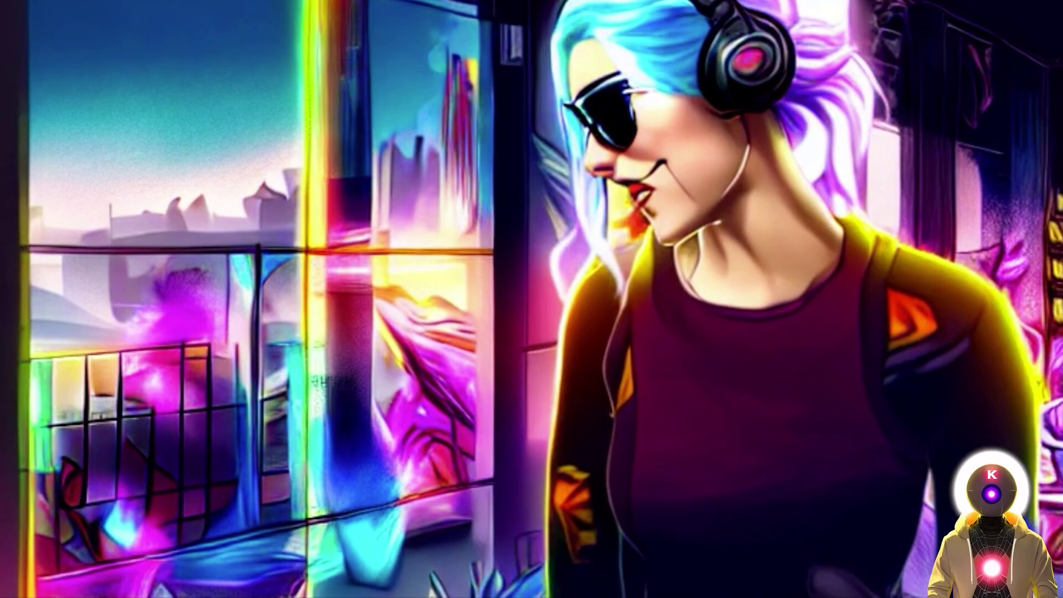
{"action": "key", "text": "Escape"}
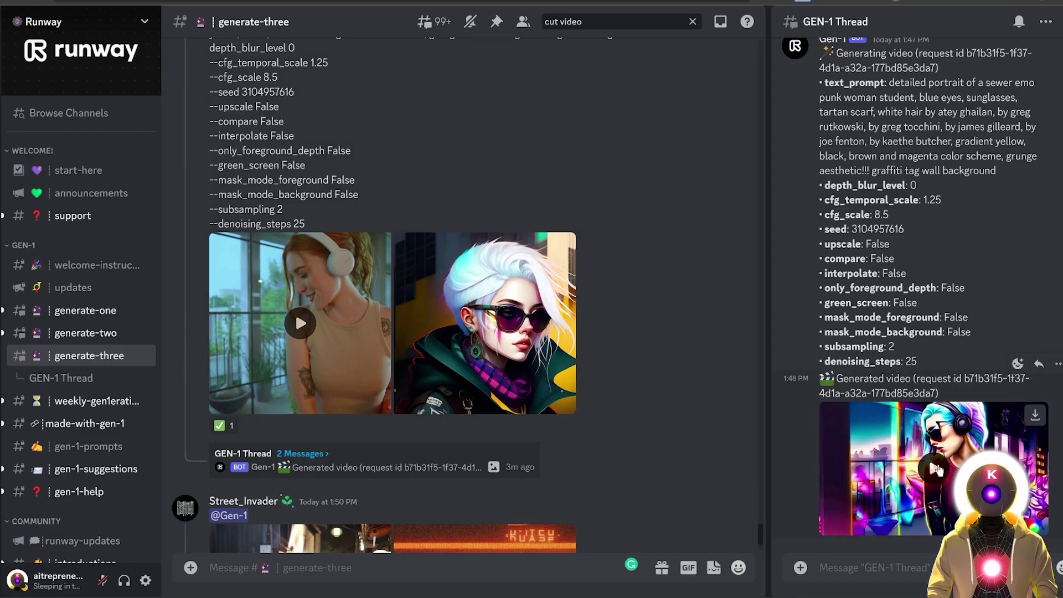
{"action": "left_click", "coordinate": [935, 469]}
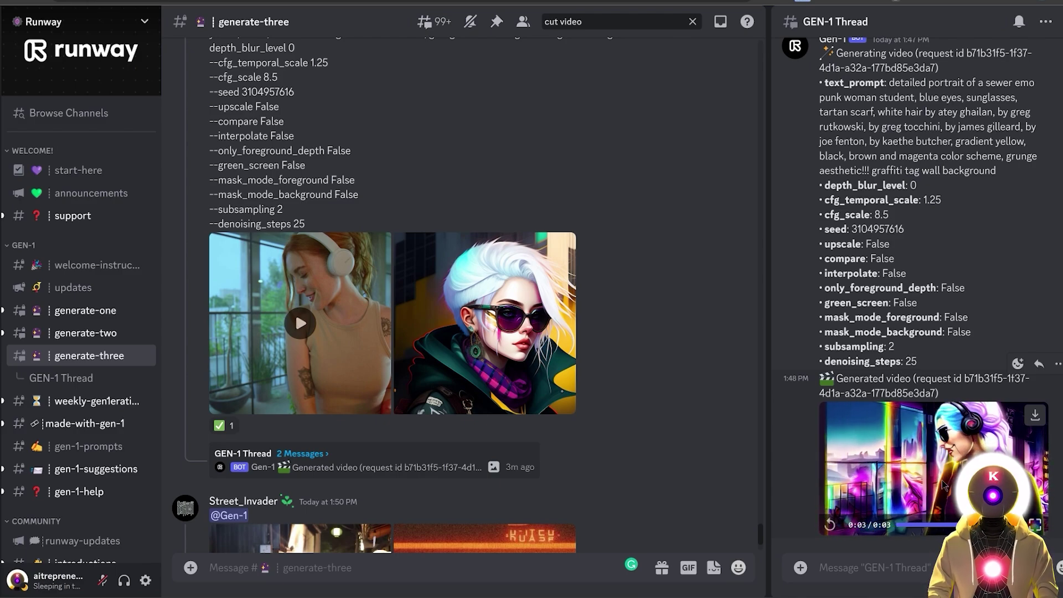
{"action": "left_click", "coordinate": [961, 453]}
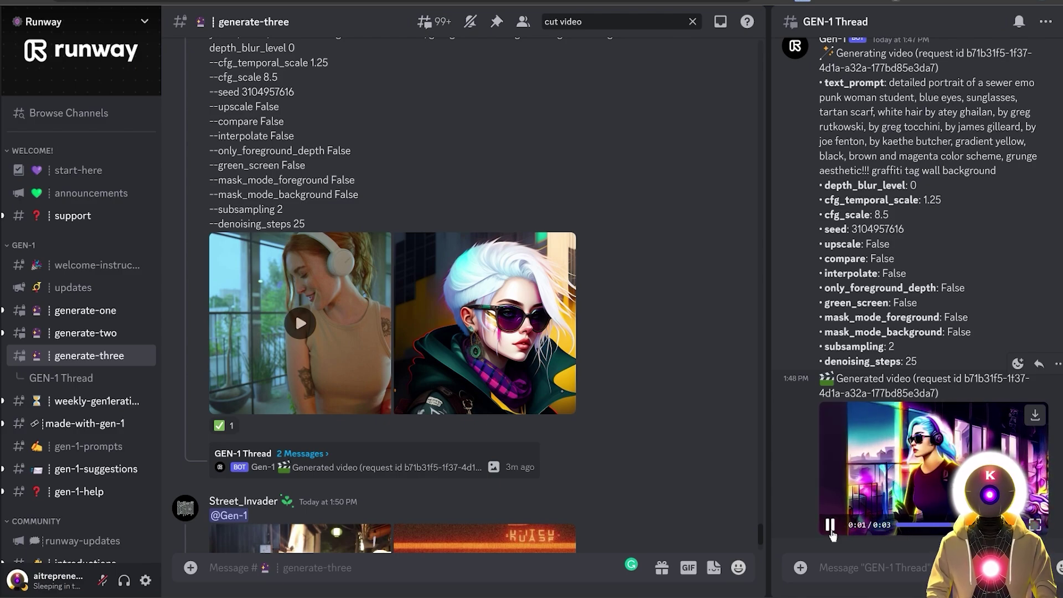
{"action": "left_click", "coordinate": [301, 323]}
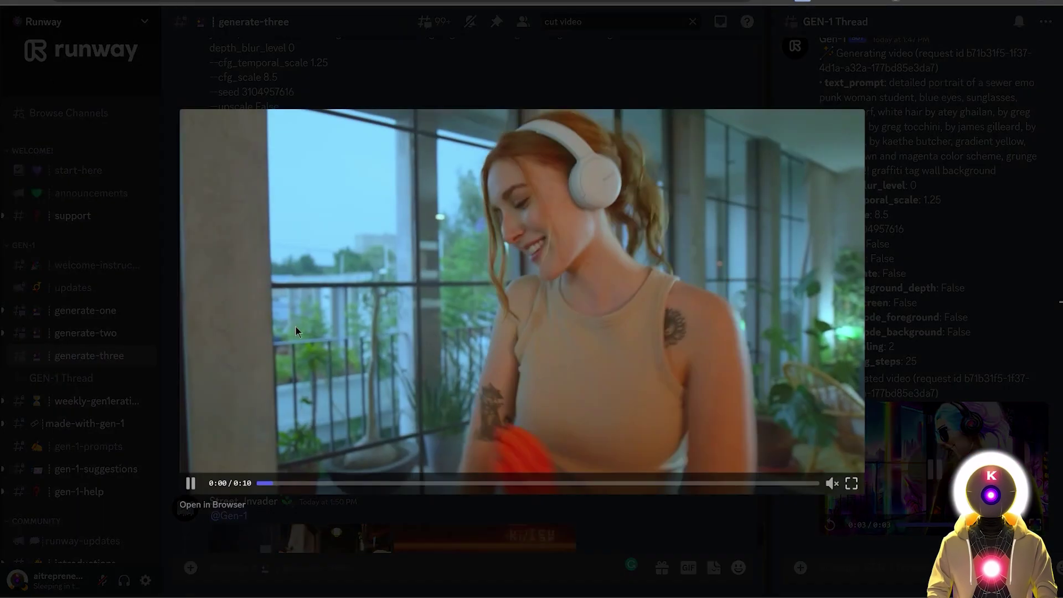
{"action": "key", "text": "Escape"}
- Paste the punk-portrait prompt into the thread box with subsampling 1 and denoising_steps 50
{"action": "key", "text": "ctrl+v"}
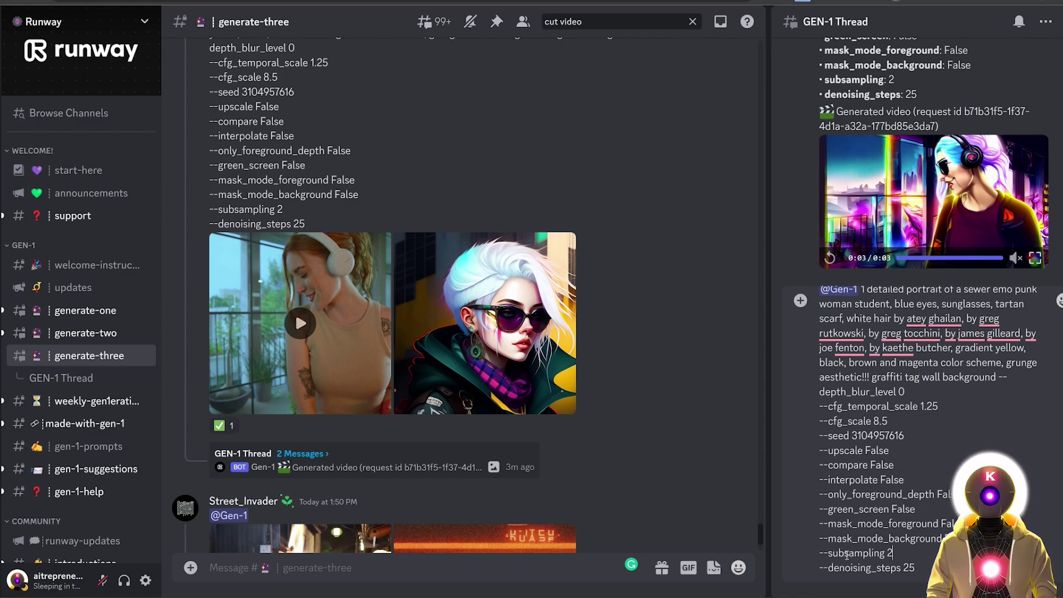
{"action": "left_click", "coordinate": [932, 568]}
{"action": "key", "text": "BackSpace"}
{"action": "key", "text": "BackSpace"}
{"action": "type", "text": "50"}
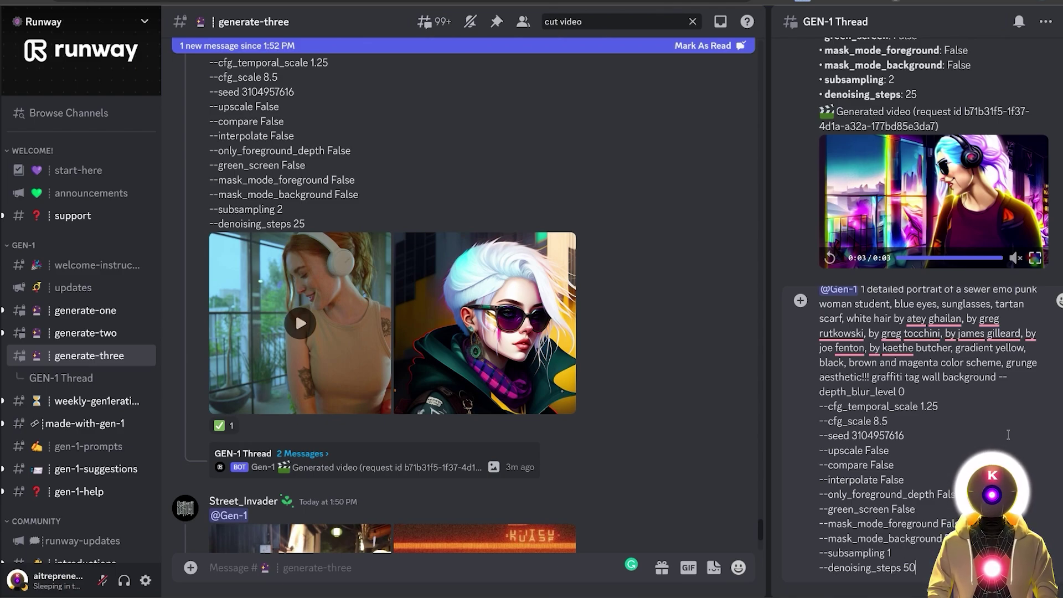
- Send the subsampling 1, 50-step punk-portrait prompt to Gen-1
{"action": "key", "text": "Return"}
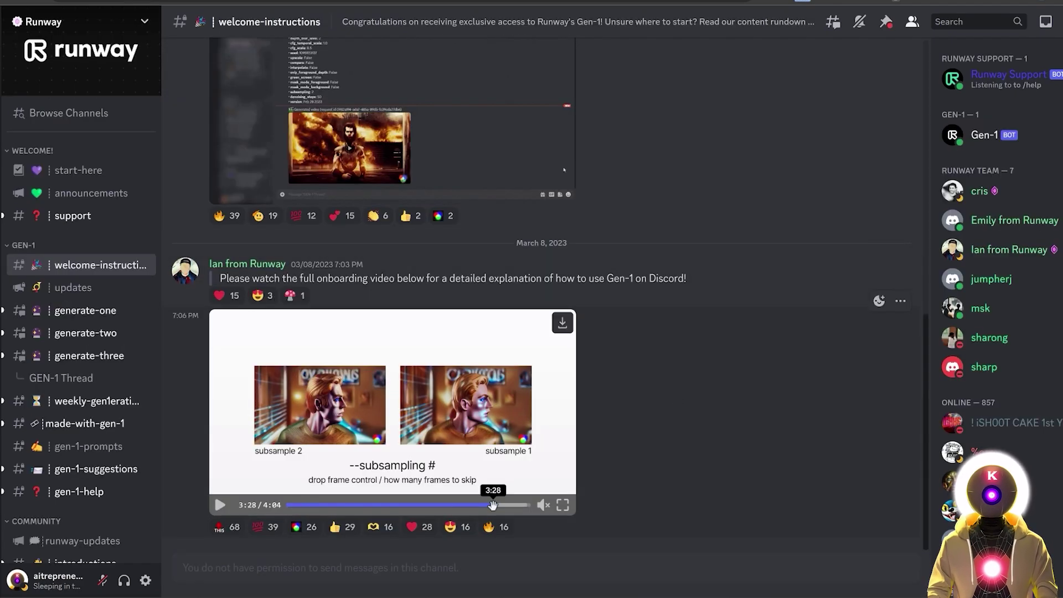
- Rewind the onboarding video to the subsampling explanation at 3:28 and play it
{"action": "left_click", "coordinate": [495, 504]}
{"action": "left_click", "coordinate": [220, 505]}
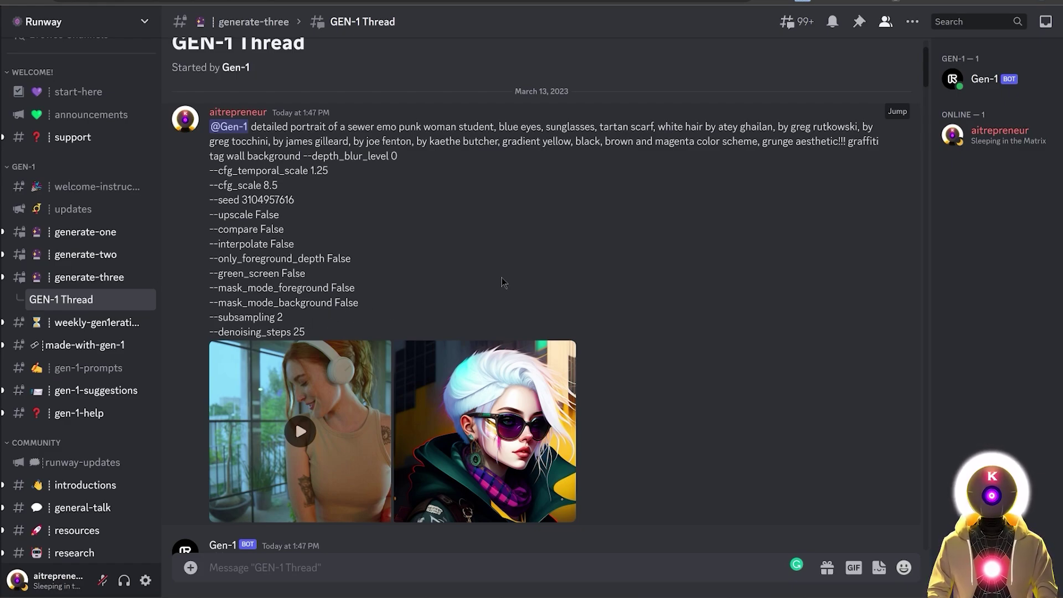
- View the original source video, then replay the latest and the subsampling 1 results
{"action": "scroll", "coordinate": [713, 426], "scroll_direction": "down", "scroll_amount": 10}
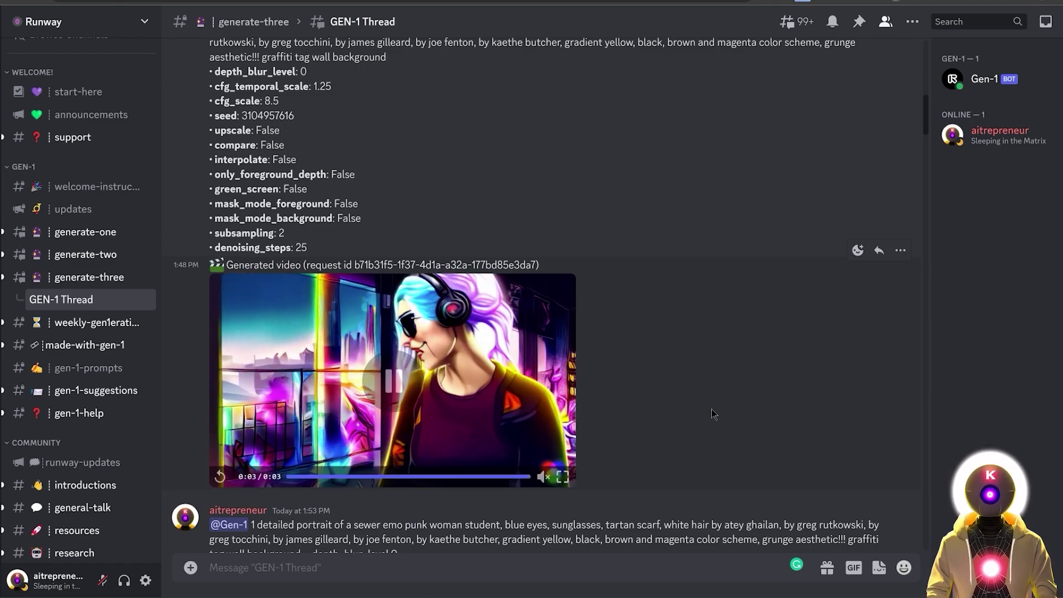
{"action": "scroll", "coordinate": [713, 414], "scroll_direction": "up", "scroll_amount": 5}
{"action": "left_click", "coordinate": [299, 276]}
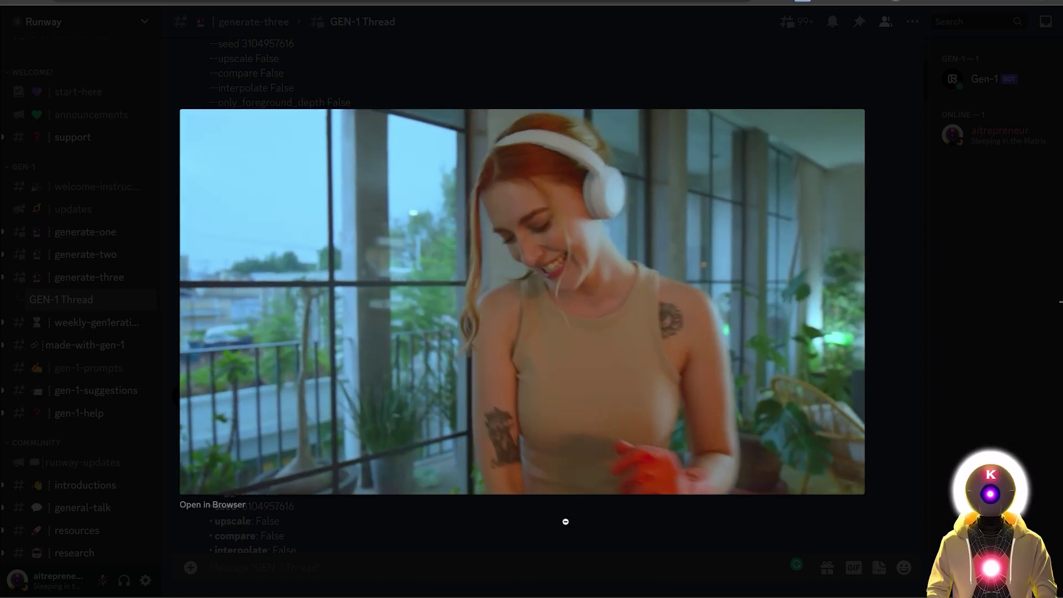
{"action": "left_click", "coordinate": [565, 521]}
{"action": "left_click", "coordinate": [219, 477]}
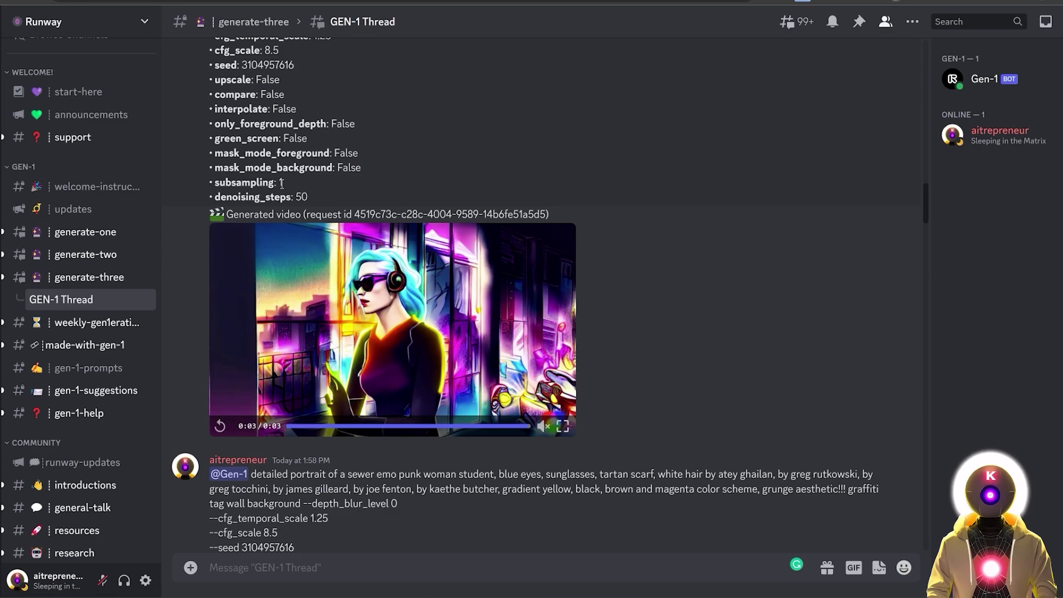
{"action": "left_click", "coordinate": [220, 425]}
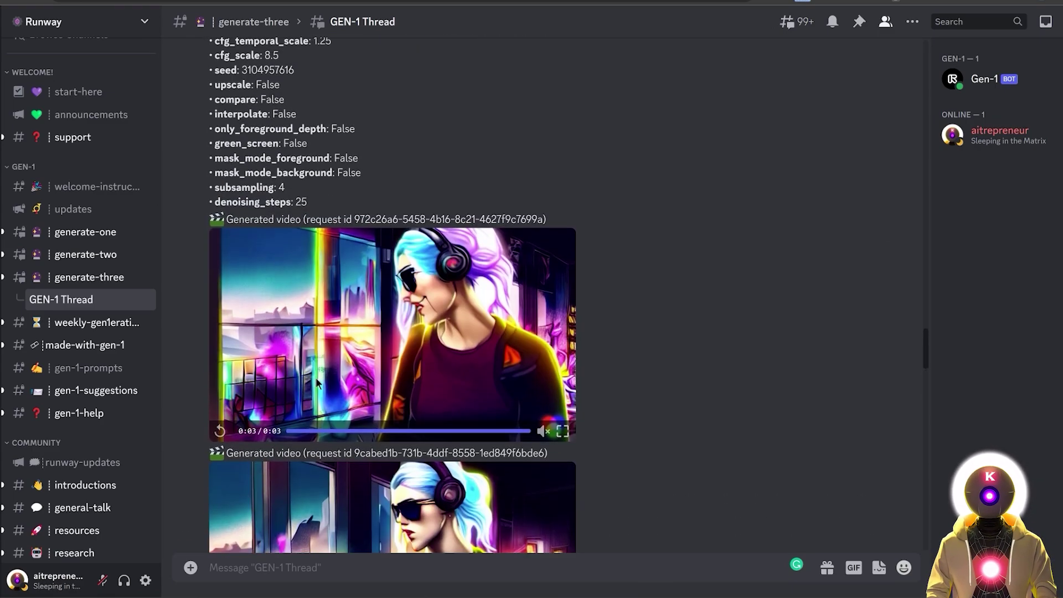
- Replay the subsampling 8 result three times, then the subsampling 3 result twice
{"action": "scroll", "coordinate": [317, 382], "scroll_direction": "up", "scroll_amount": 2}
{"action": "scroll", "coordinate": [279, 286], "scroll_direction": "down", "scroll_amount": 7}
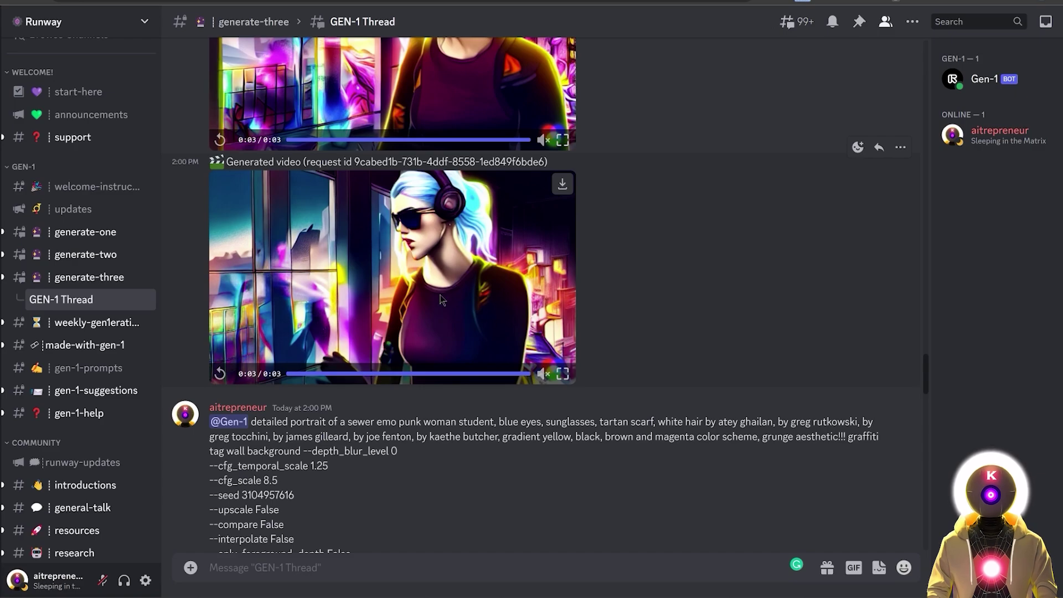
{"action": "scroll", "coordinate": [441, 299], "scroll_direction": "down", "scroll_amount": 10}
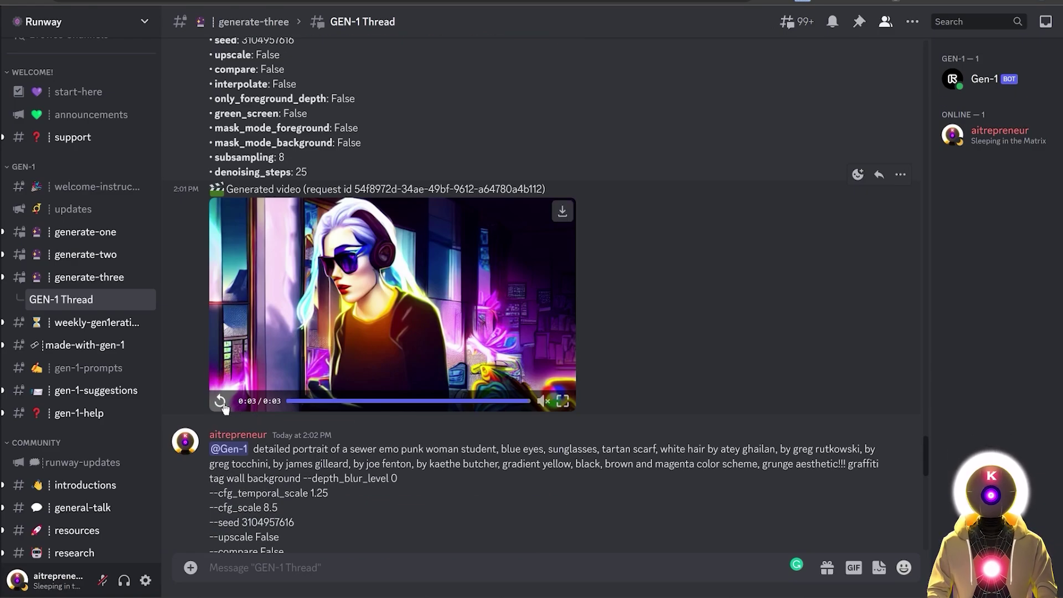
{"action": "left_click", "coordinate": [221, 402]}
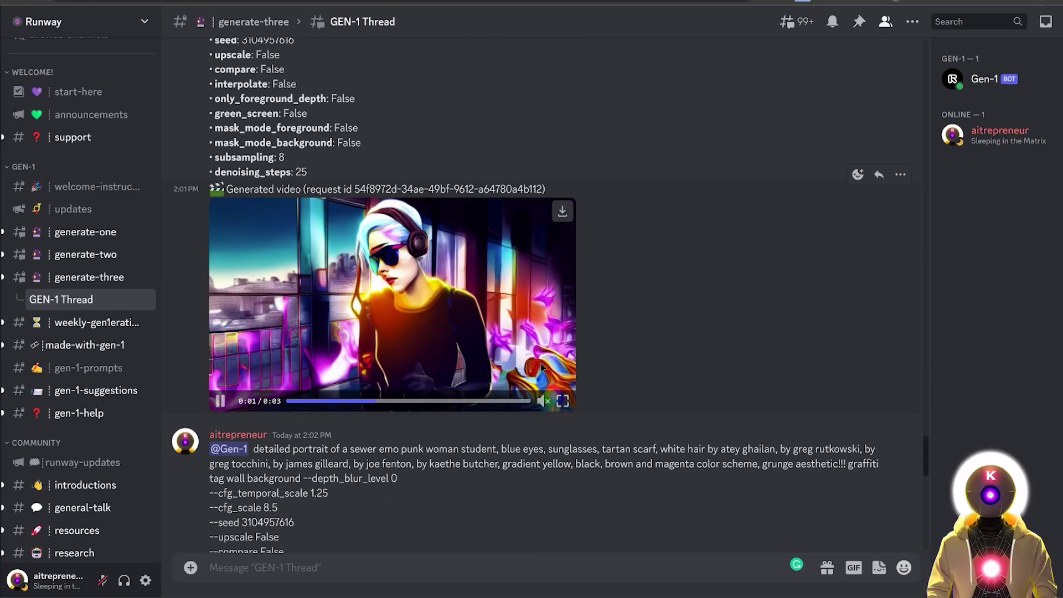
{"action": "left_click", "coordinate": [220, 402]}
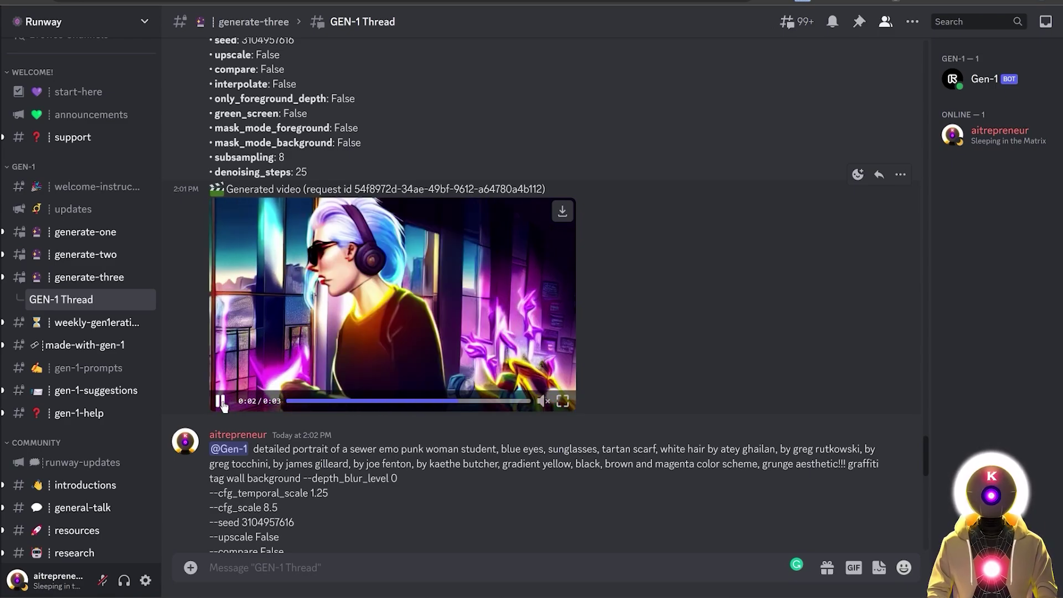
{"action": "left_click", "coordinate": [221, 401]}
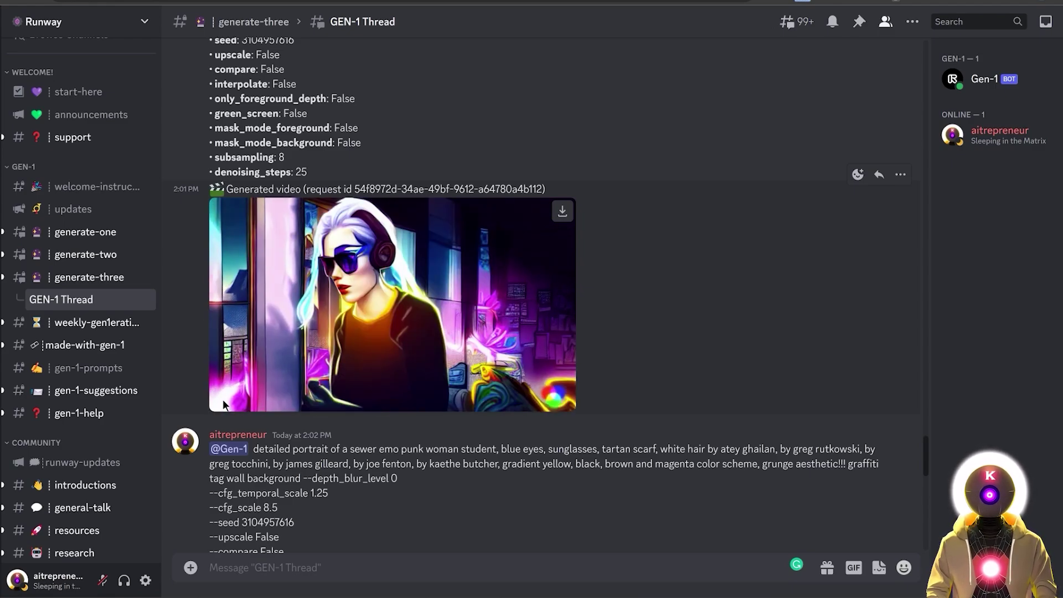
{"action": "scroll", "coordinate": [223, 400], "scroll_direction": "down", "scroll_amount": 10}
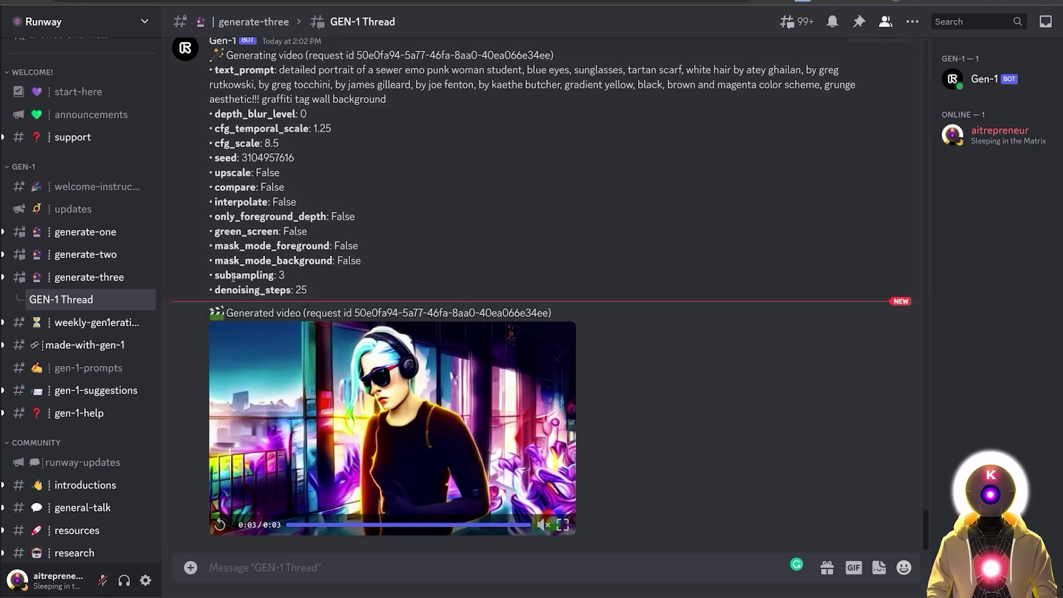
{"action": "left_click", "coordinate": [219, 524]}
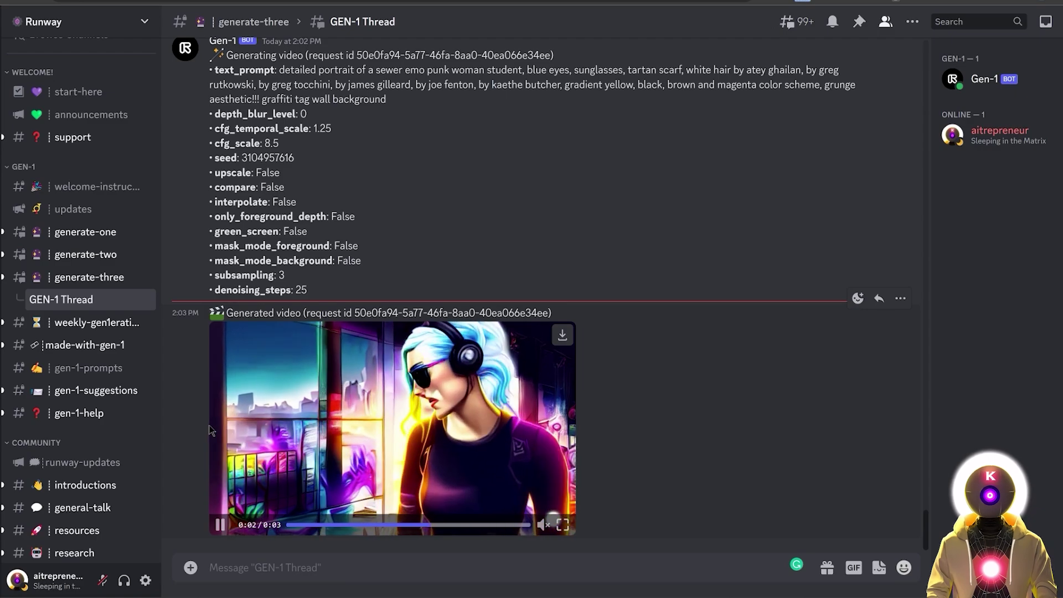
{"action": "left_click", "coordinate": [210, 438]}
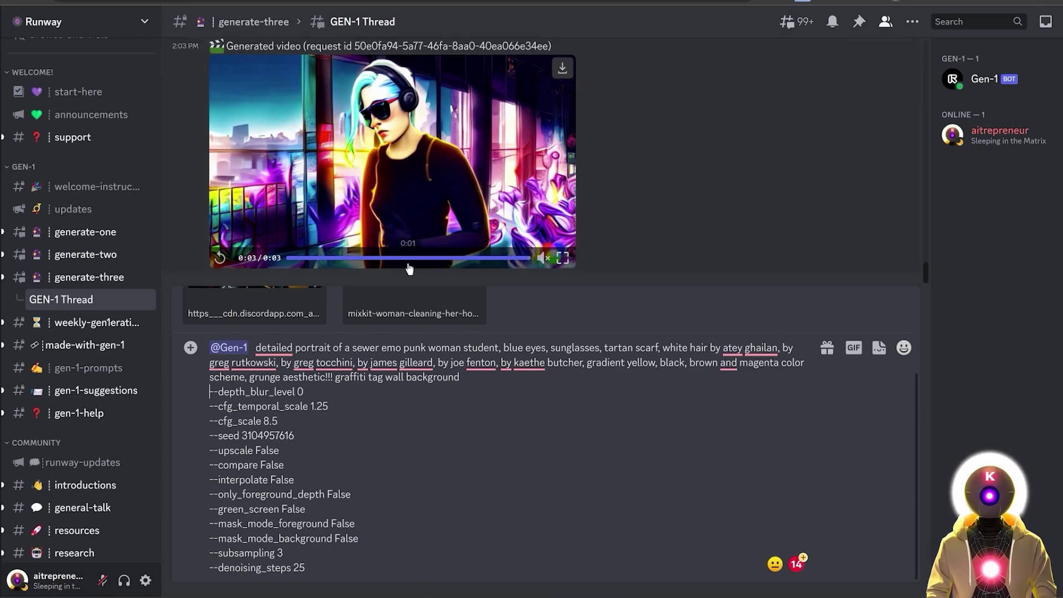
- Change the depth blur value and send the depth_blur_level 4 request to Gen-1
{"action": "left_click", "coordinate": [361, 390]}
{"action": "key", "text": "BackSpace"}
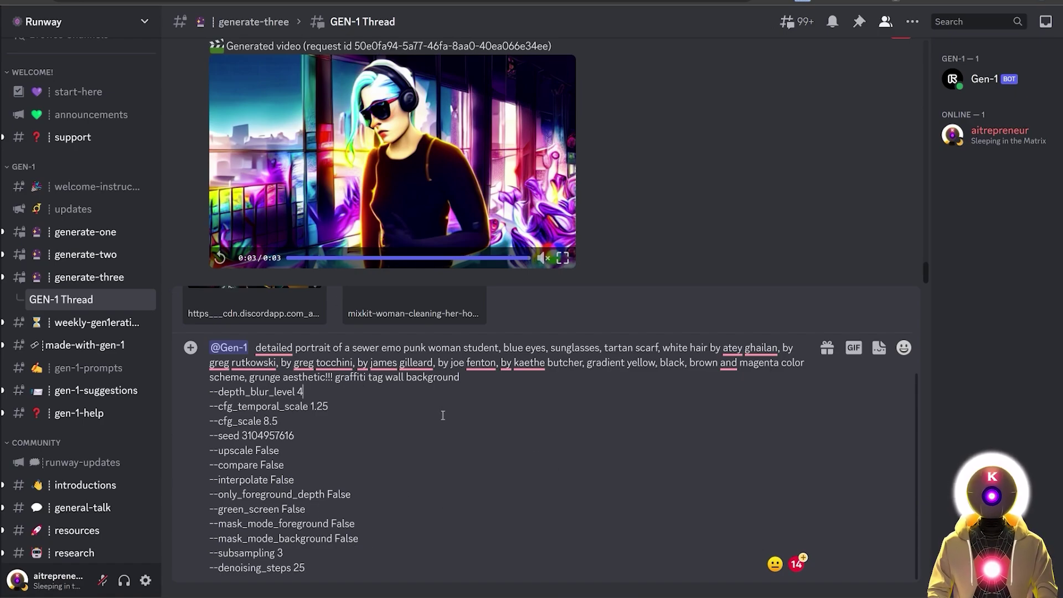
{"action": "key", "text": "Return"}
- Play the depth blur 4 video and compare it against the earlier subsampling 3 video
{"action": "left_click", "coordinate": [409, 431]}
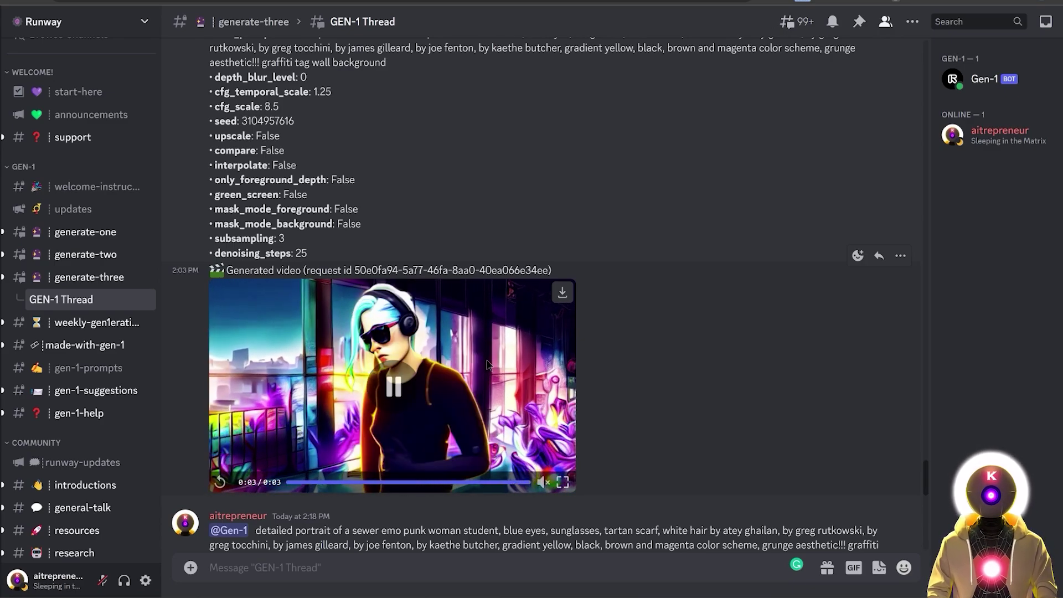
{"action": "left_click", "coordinate": [393, 432]}
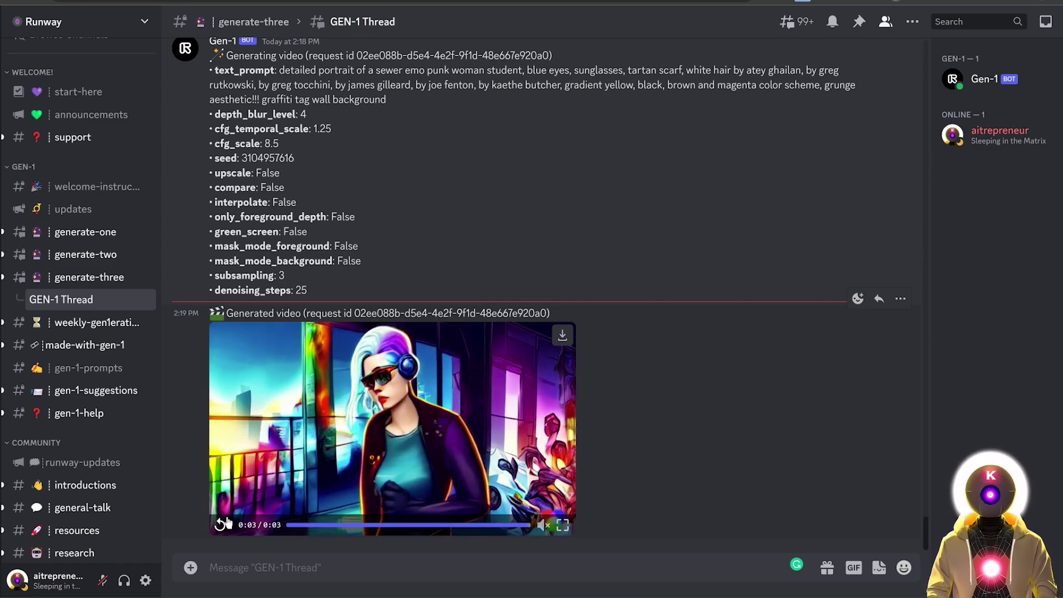
{"action": "left_click", "coordinate": [219, 525]}
{"action": "scroll", "coordinate": [218, 471], "scroll_direction": "up", "scroll_amount": 10}
{"action": "left_click", "coordinate": [219, 400]}
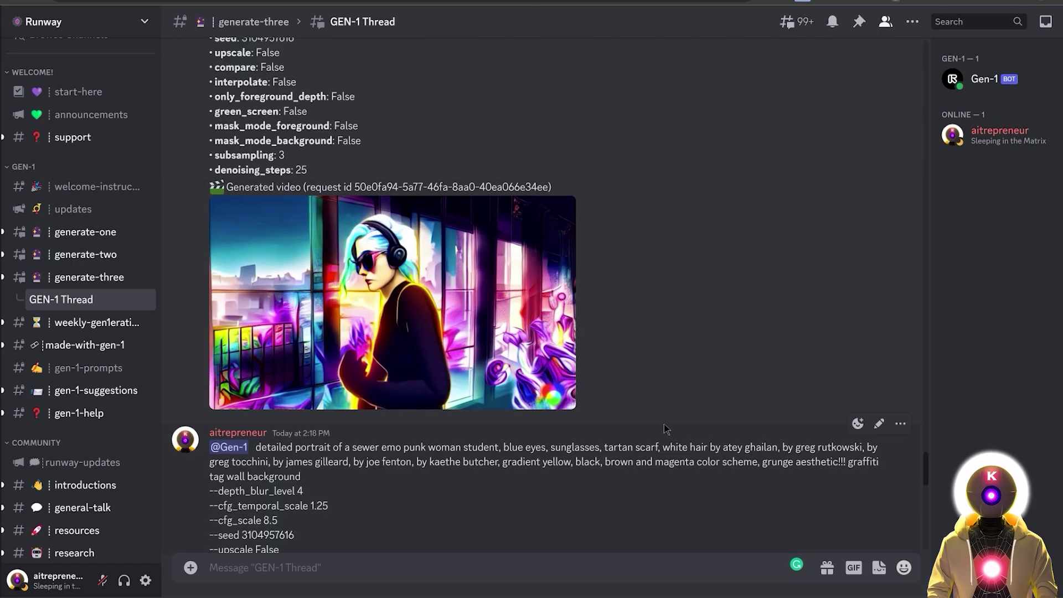
{"action": "scroll", "coordinate": [483, 404], "scroll_direction": "down", "scroll_amount": 10}
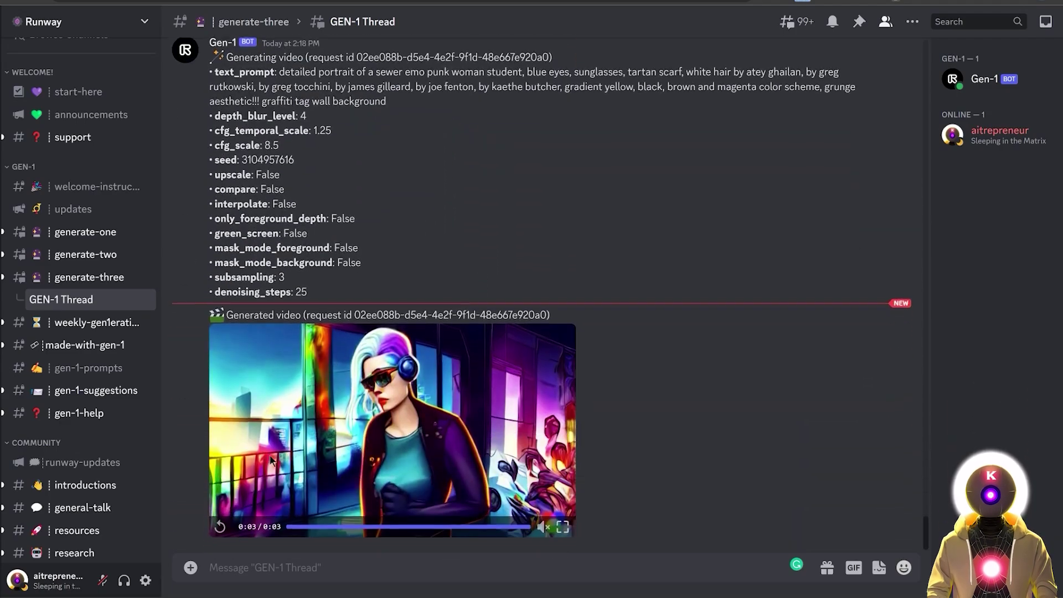
{"action": "scroll", "coordinate": [216, 524], "scroll_direction": "up", "scroll_amount": 10}
{"action": "left_click", "coordinate": [218, 399]}
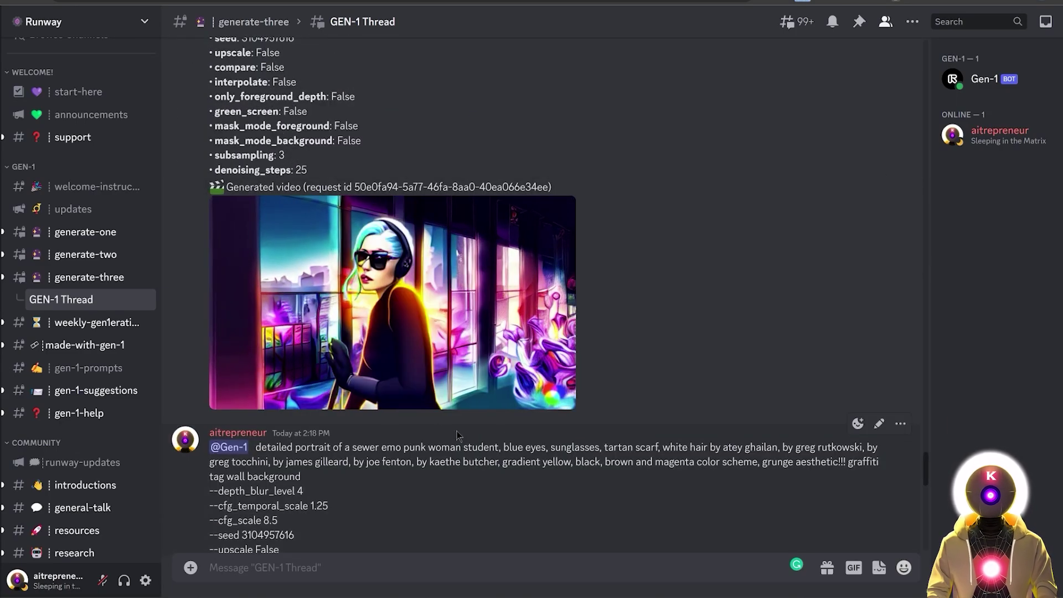
{"action": "scroll", "coordinate": [692, 410], "scroll_direction": "down", "scroll_amount": 10}
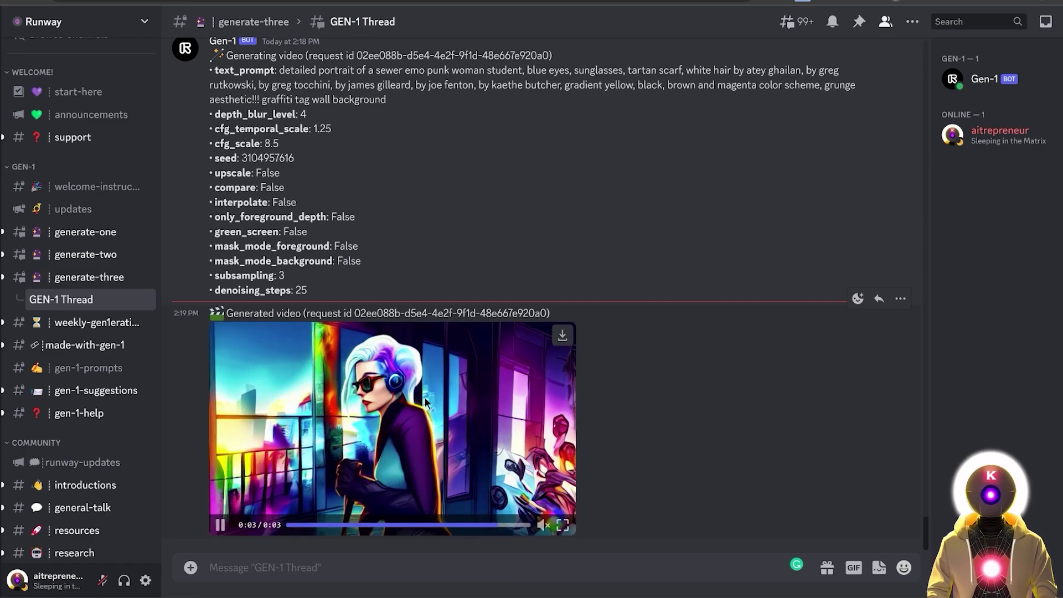
{"action": "scroll", "coordinate": [657, 393], "scroll_direction": "up", "scroll_amount": 10}
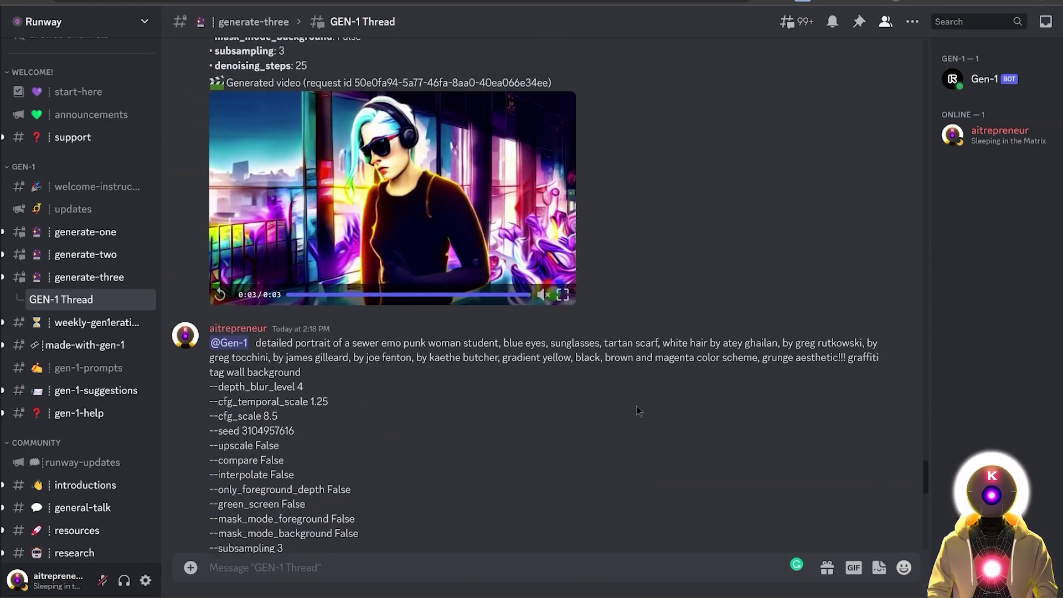
{"action": "scroll", "coordinate": [309, 295], "scroll_direction": "down", "scroll_amount": 5}
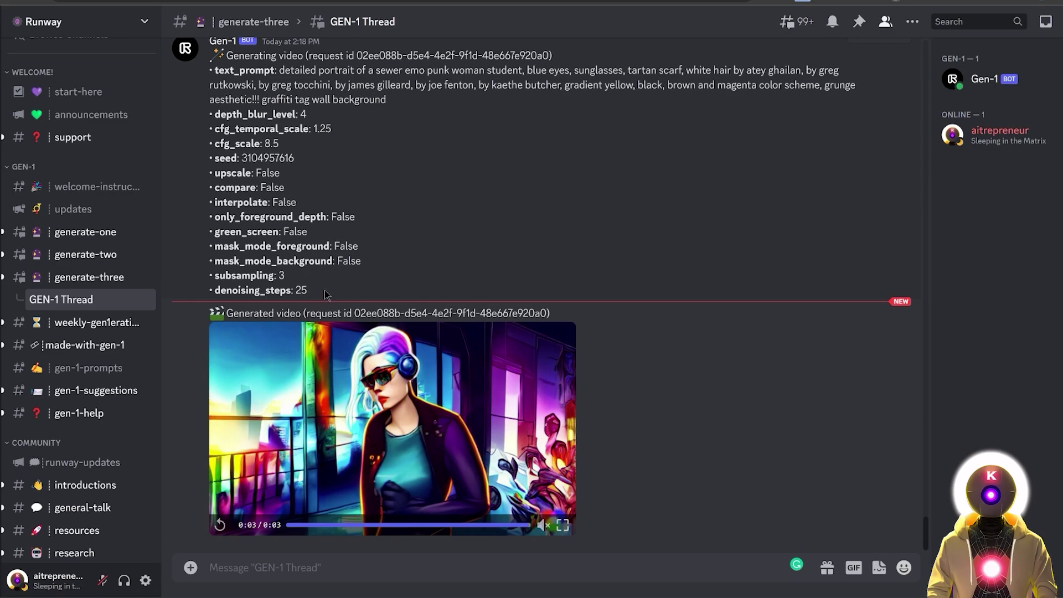
{"action": "scroll", "coordinate": [377, 215], "scroll_direction": "down", "scroll_amount": 8}
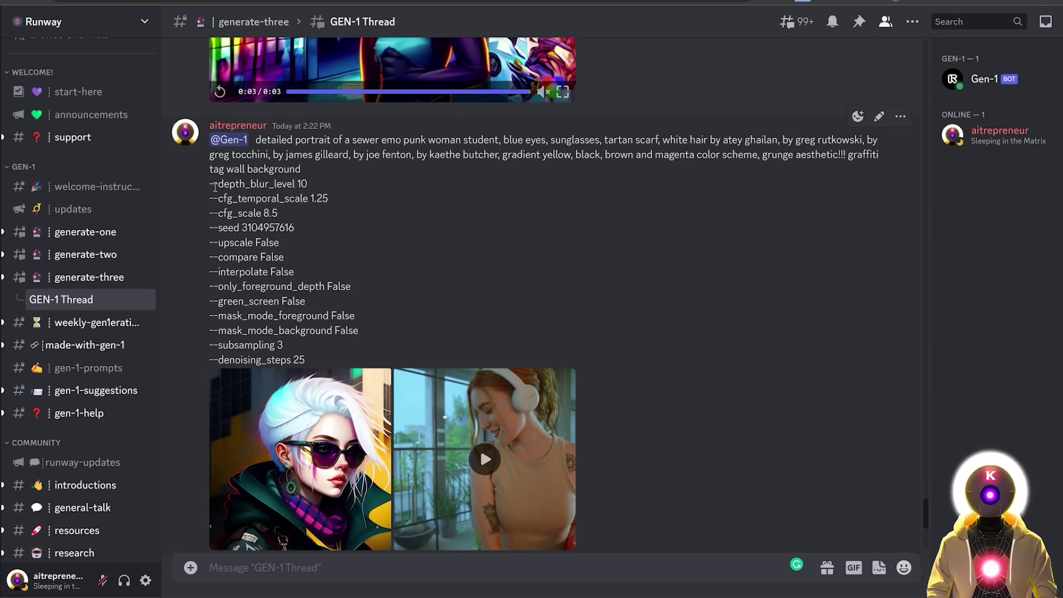
{"action": "scroll", "coordinate": [361, 190], "scroll_direction": "down", "scroll_amount": 5}
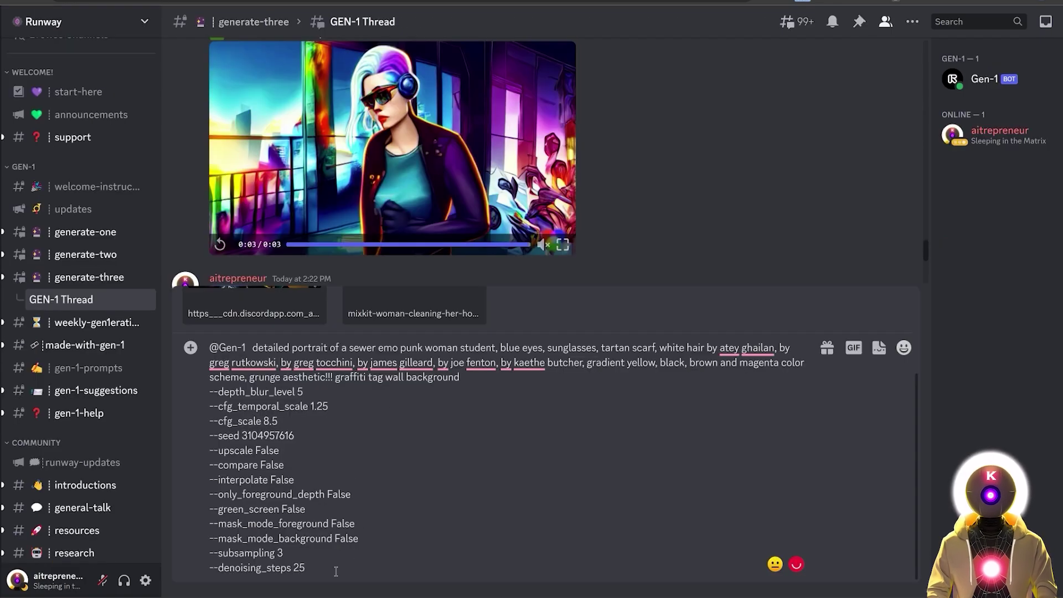
- Send the prompt with depth_blur_level 5 to Gen-1
{"action": "key", "text": "Return"}
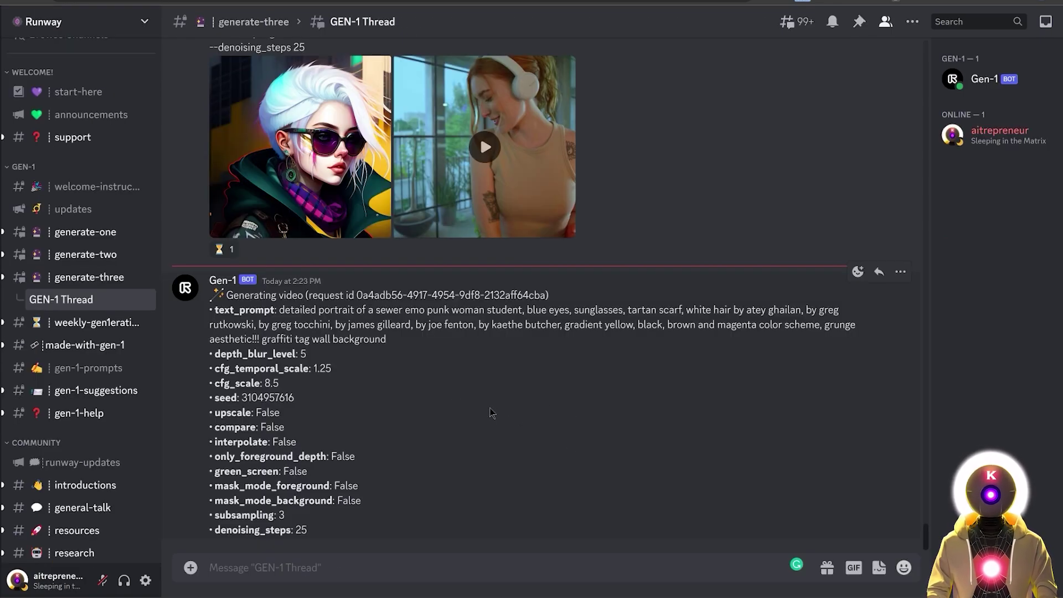
{"action": "scroll", "coordinate": [485, 382], "scroll_direction": "up", "scroll_amount": 10}
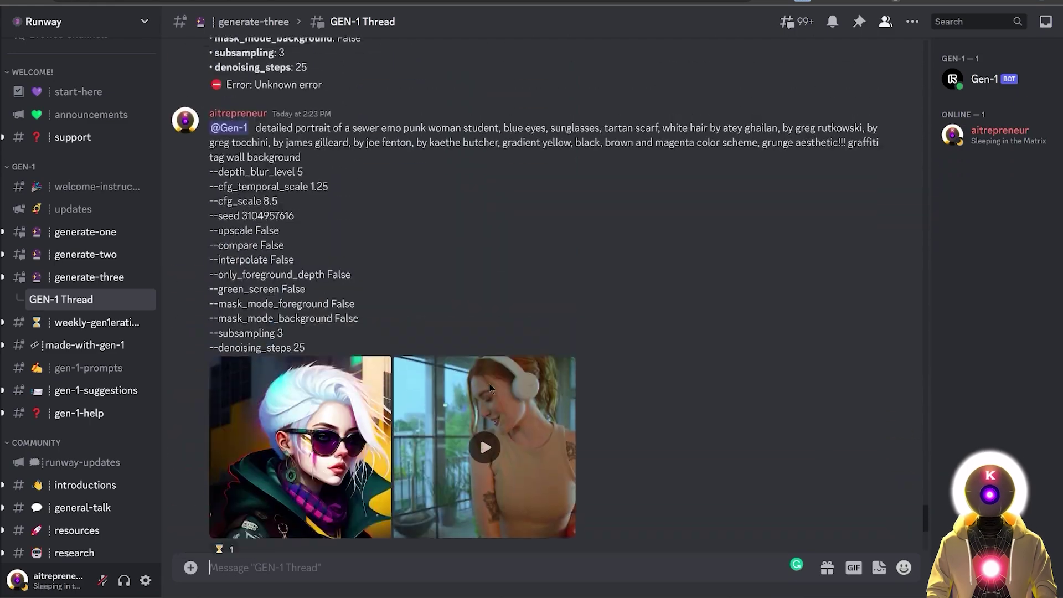
{"action": "scroll", "coordinate": [496, 389], "scroll_direction": "up", "scroll_amount": 10}
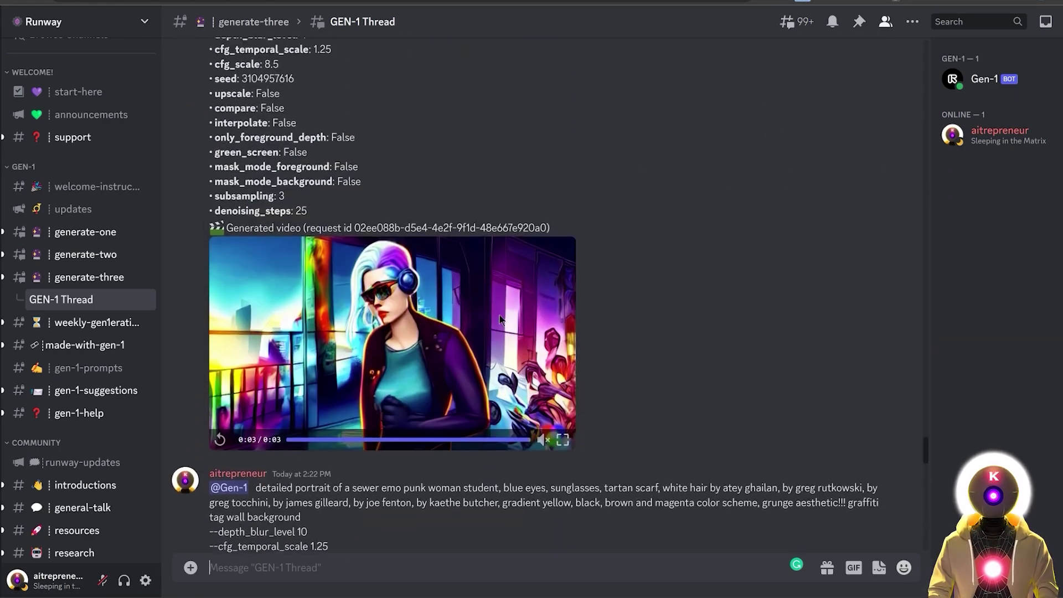
{"action": "scroll", "coordinate": [395, 214], "scroll_direction": "down", "scroll_amount": 10}
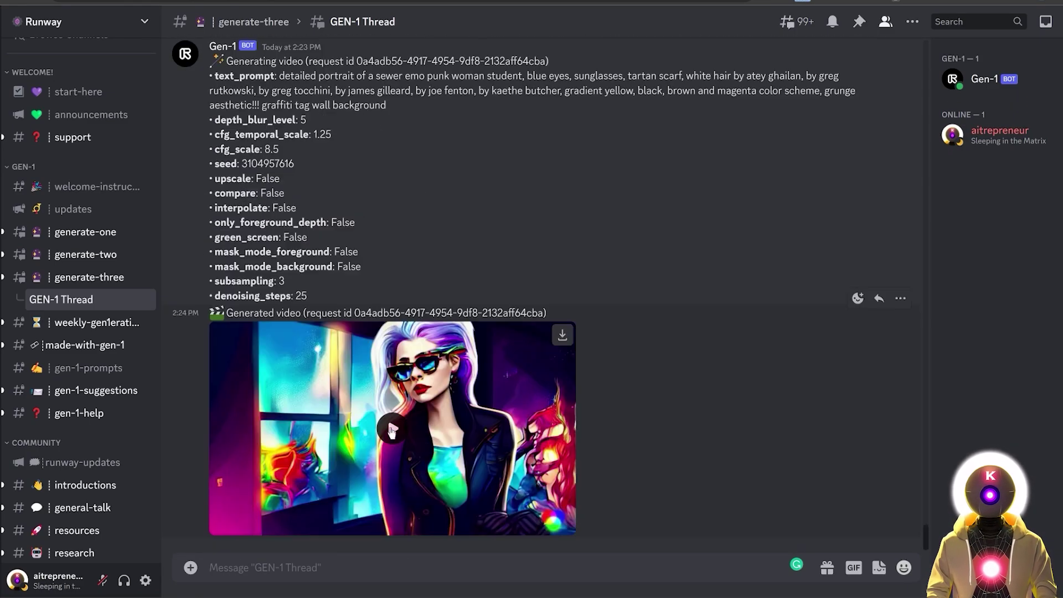
- Play the new depth_blur_level 5 clip and replay it repeatedly
{"action": "left_click", "coordinate": [390, 432]}
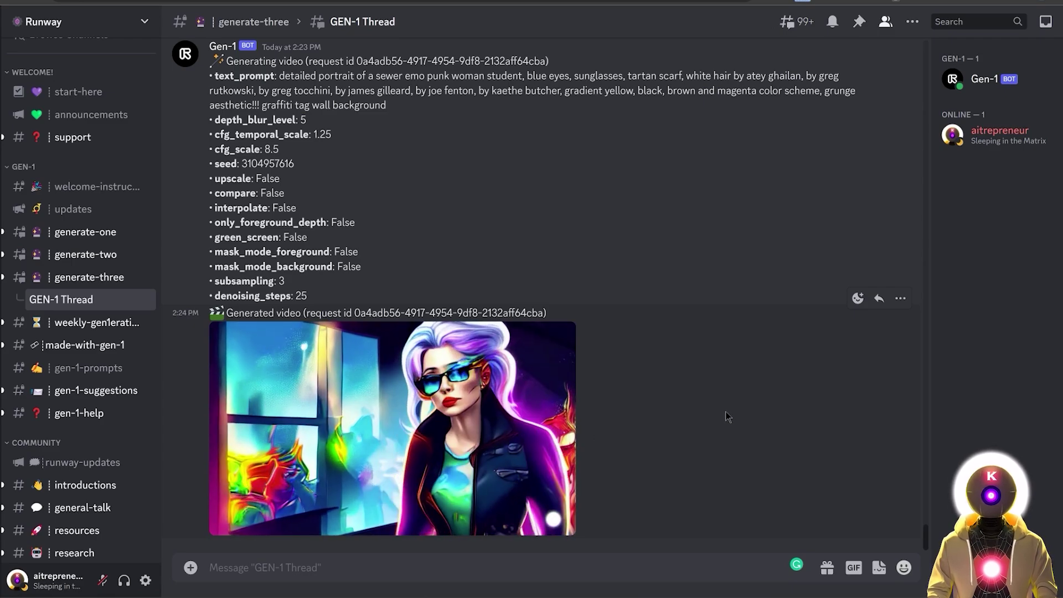
{"action": "left_click", "coordinate": [220, 524]}
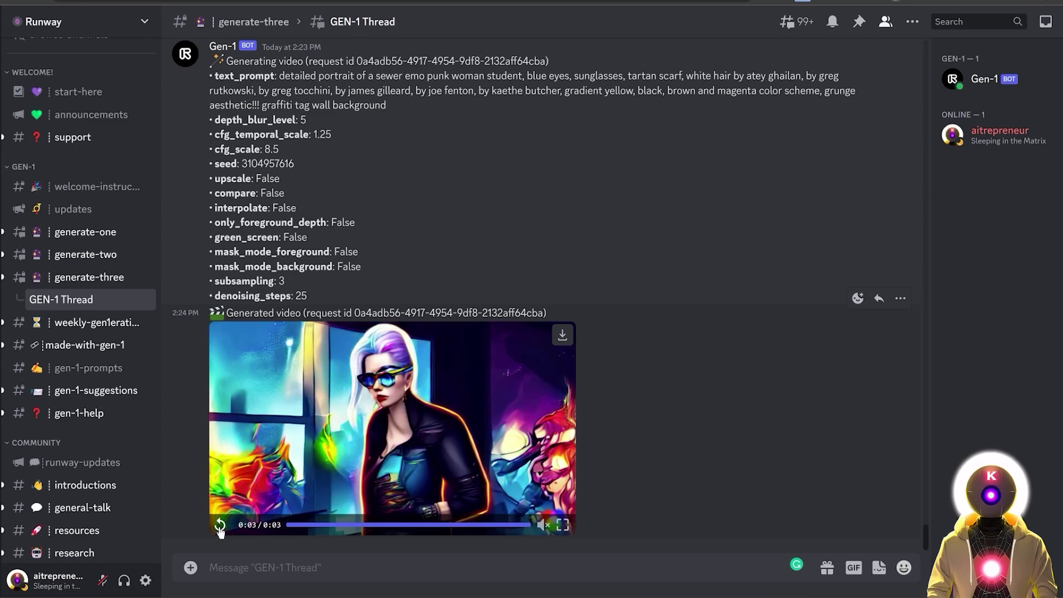
{"action": "left_click", "coordinate": [220, 526]}
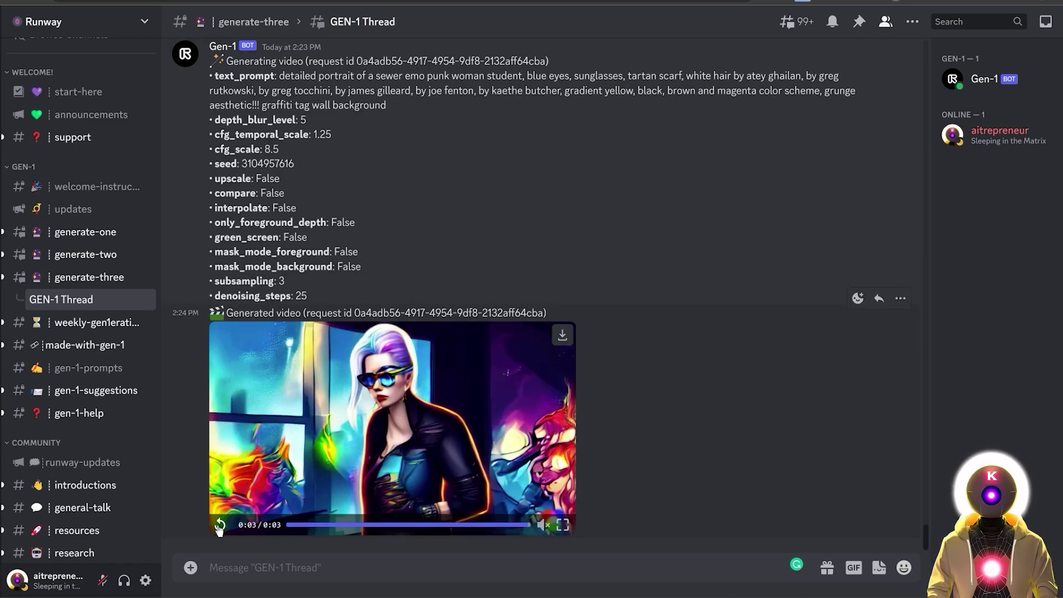
{"action": "left_click", "coordinate": [220, 526]}
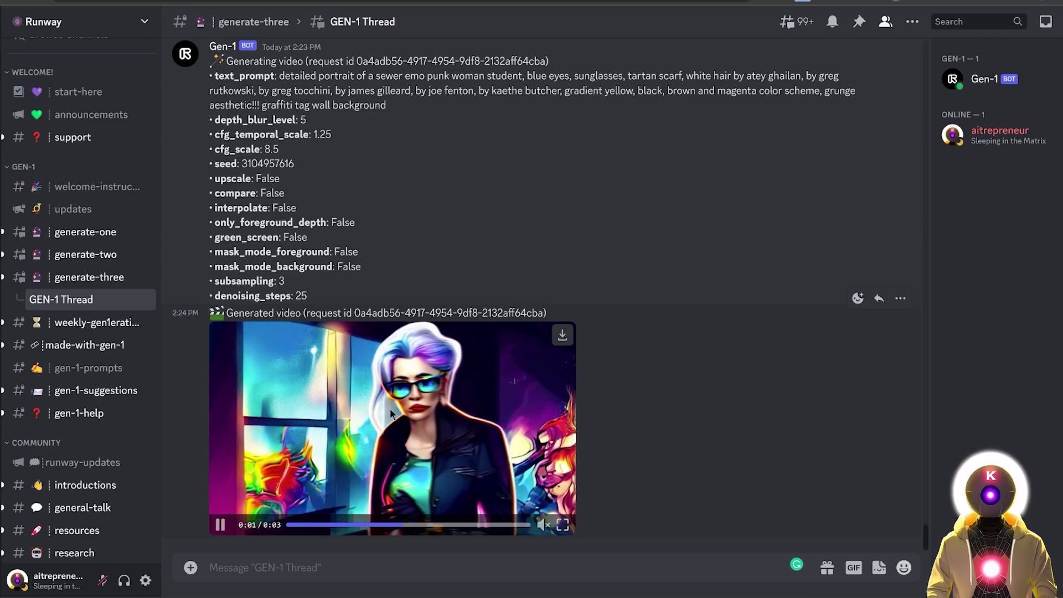
{"action": "left_click", "coordinate": [220, 526]}
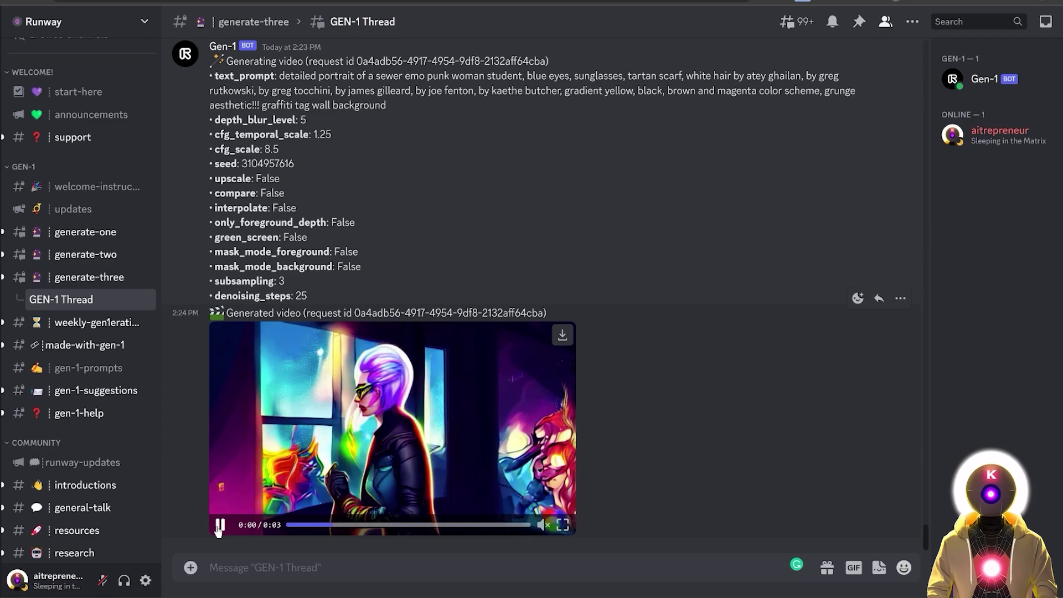
{"action": "left_click", "coordinate": [220, 525]}
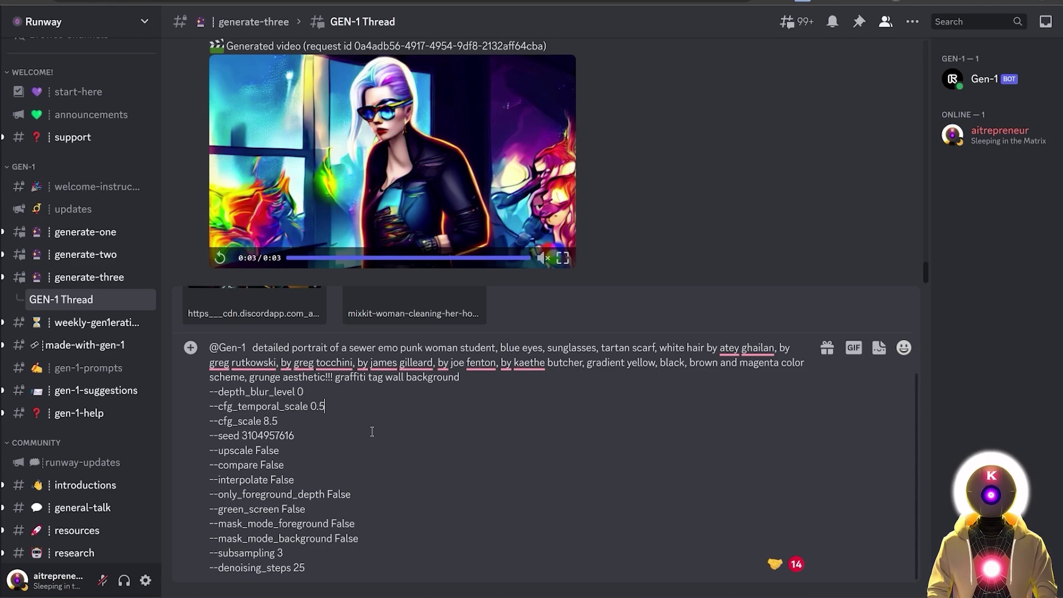
- Send the depth_blur_level 0, cfg_temporal_scale 0.5 prompt, replay its clip, then play the onboarding video
{"action": "key", "text": "Return"}
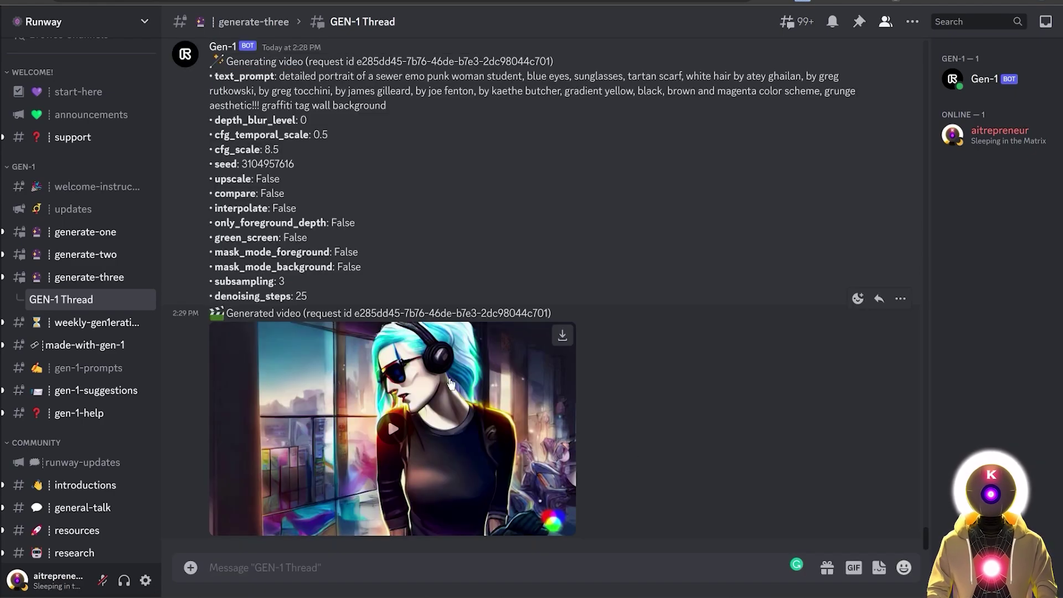
{"action": "left_click", "coordinate": [385, 430]}
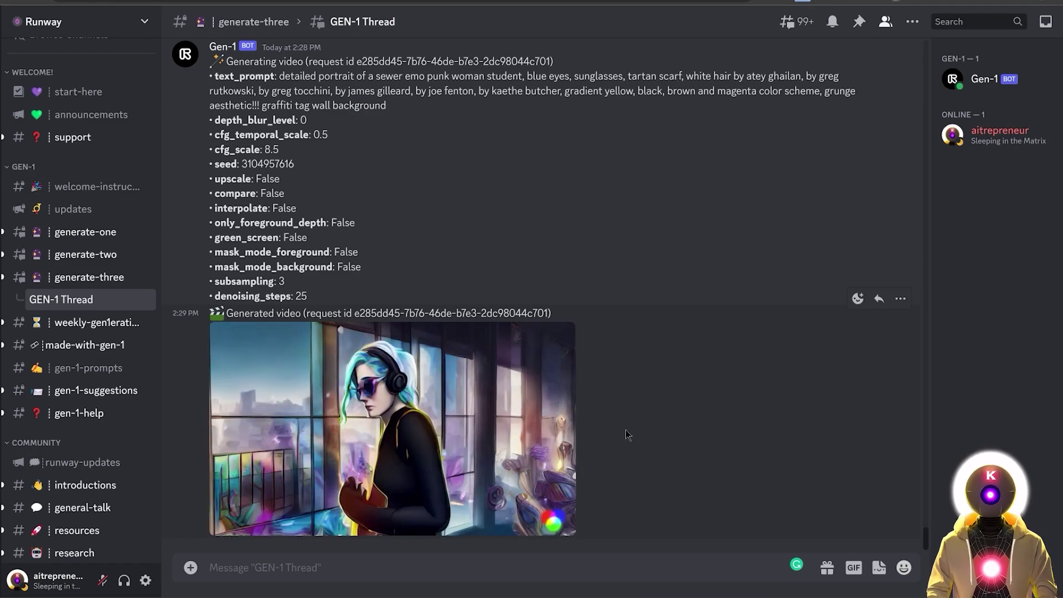
{"action": "left_click", "coordinate": [221, 524]}
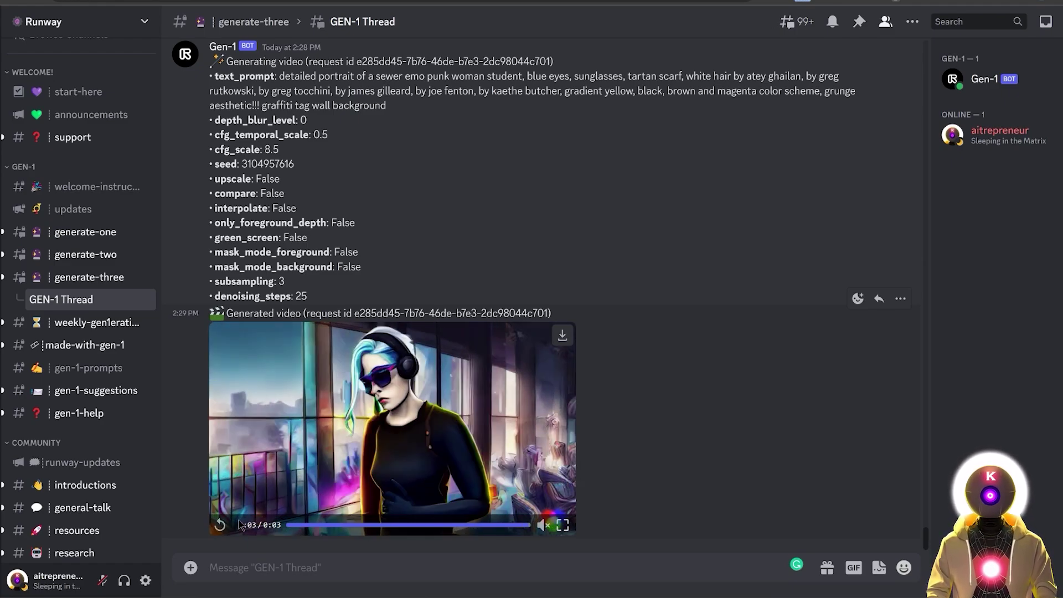
{"action": "left_click", "coordinate": [220, 524]}
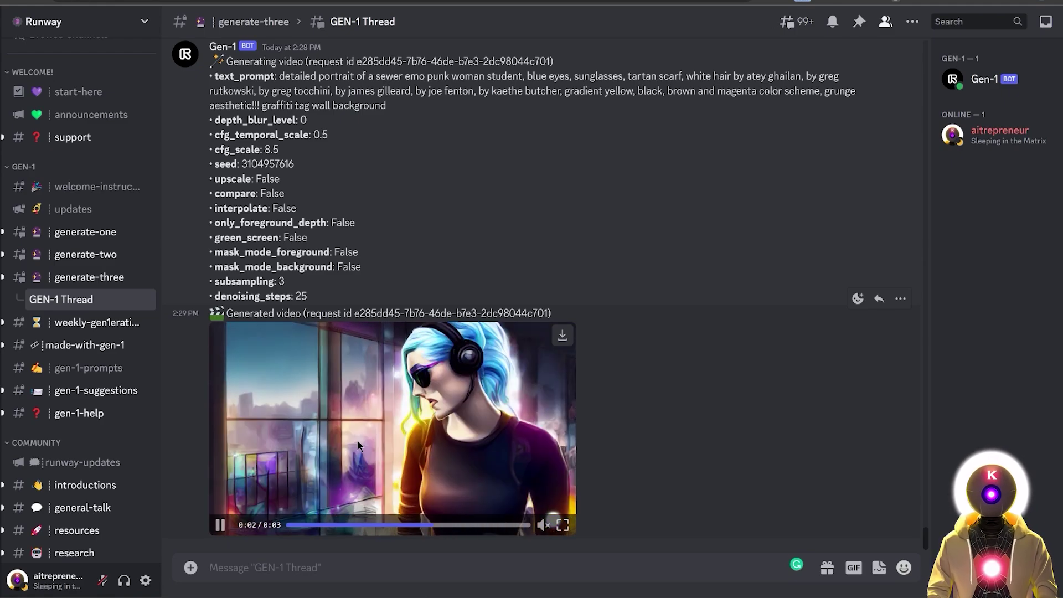
{"action": "left_click", "coordinate": [382, 432]}
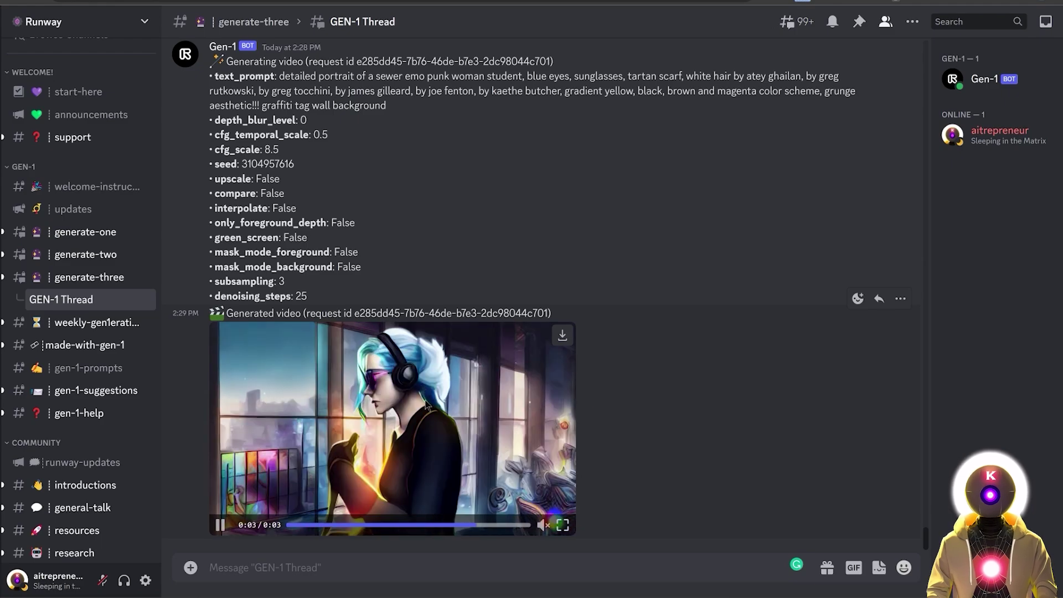
{"action": "scroll", "coordinate": [487, 426], "scroll_direction": "up", "scroll_amount": 10}
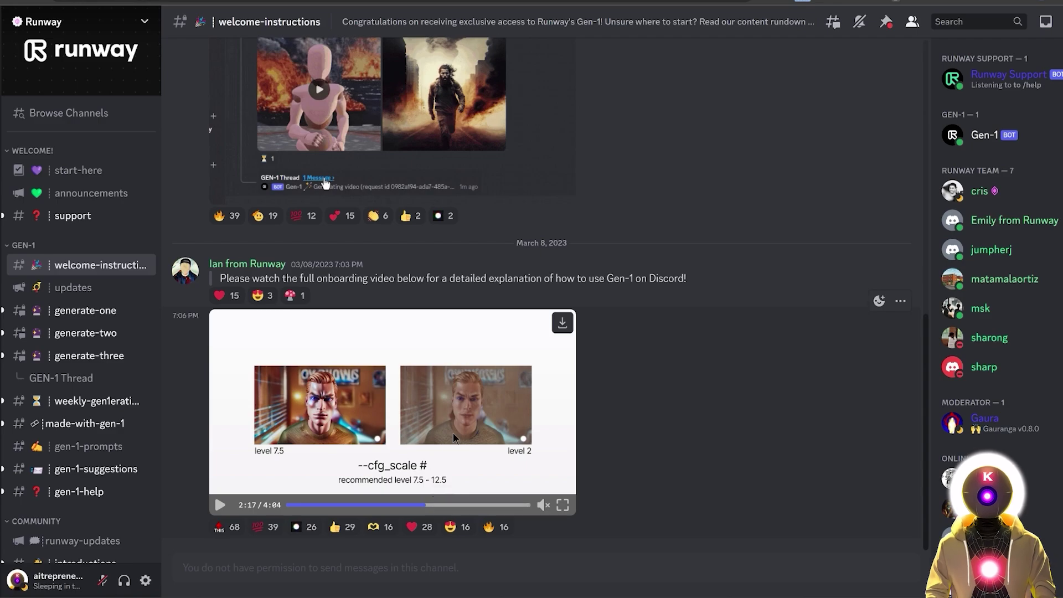
{"action": "left_click", "coordinate": [454, 435]}
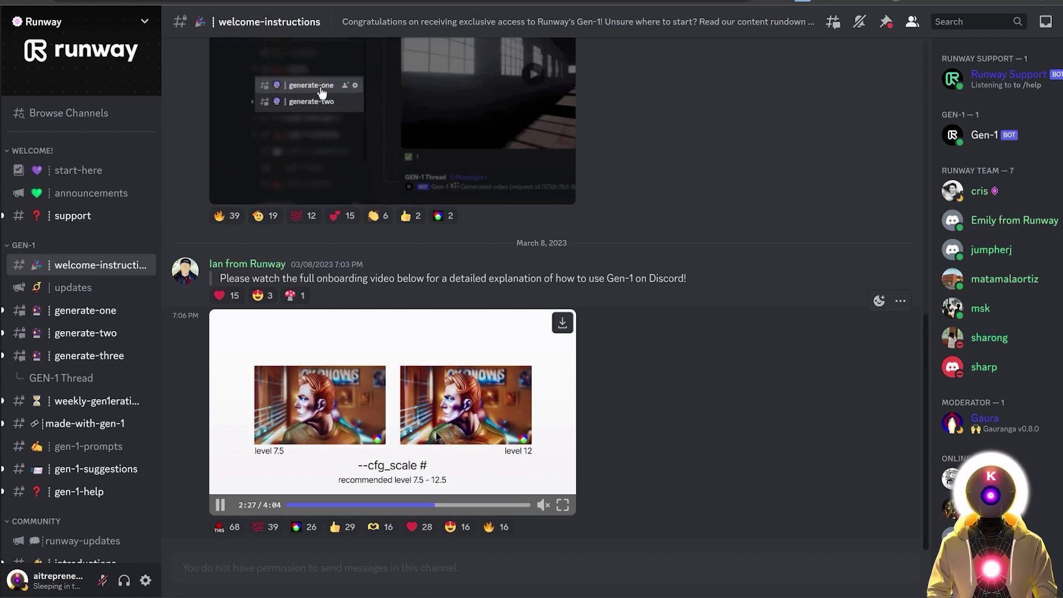
- Seek the onboarding video back to 2:19, then rewind it a few seconds
{"action": "left_click", "coordinate": [425, 505]}
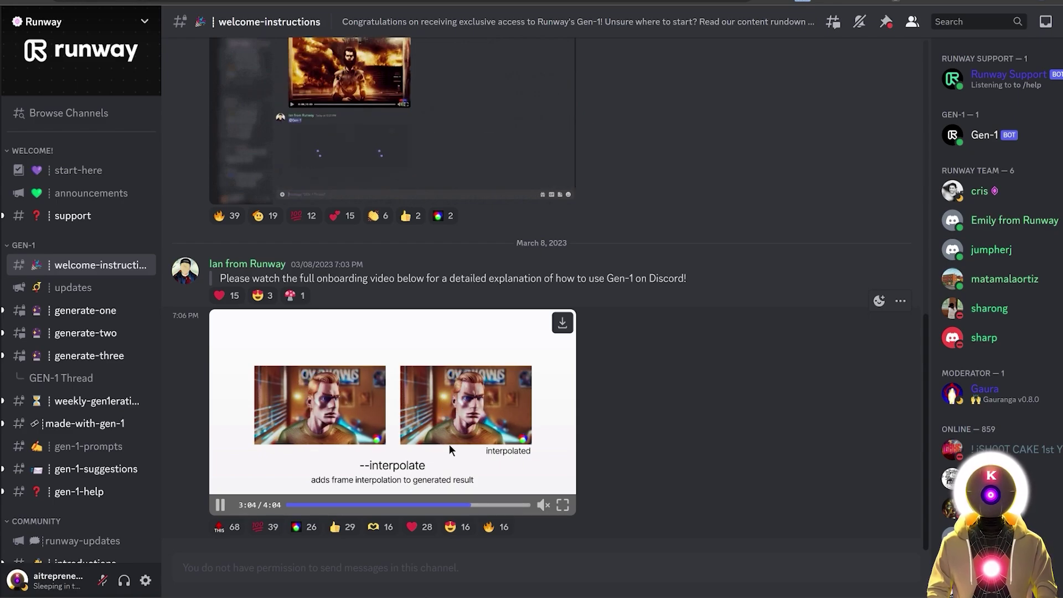
{"action": "left_click", "coordinate": [466, 504]}
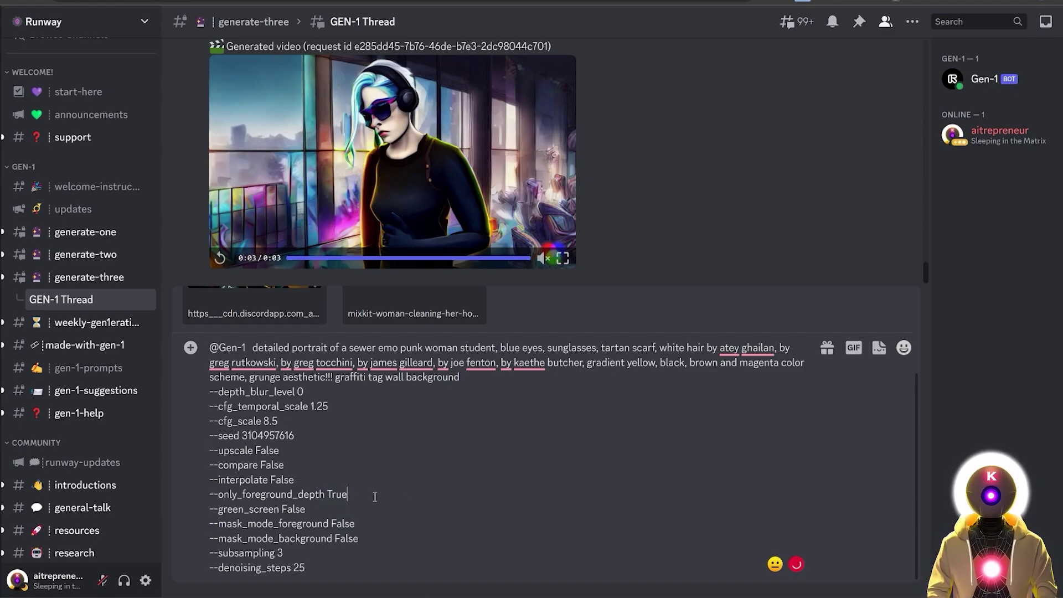
- Send the only_foreground_depth True prompt and replay the foreground-only clip several times
{"action": "key", "text": "Return"}
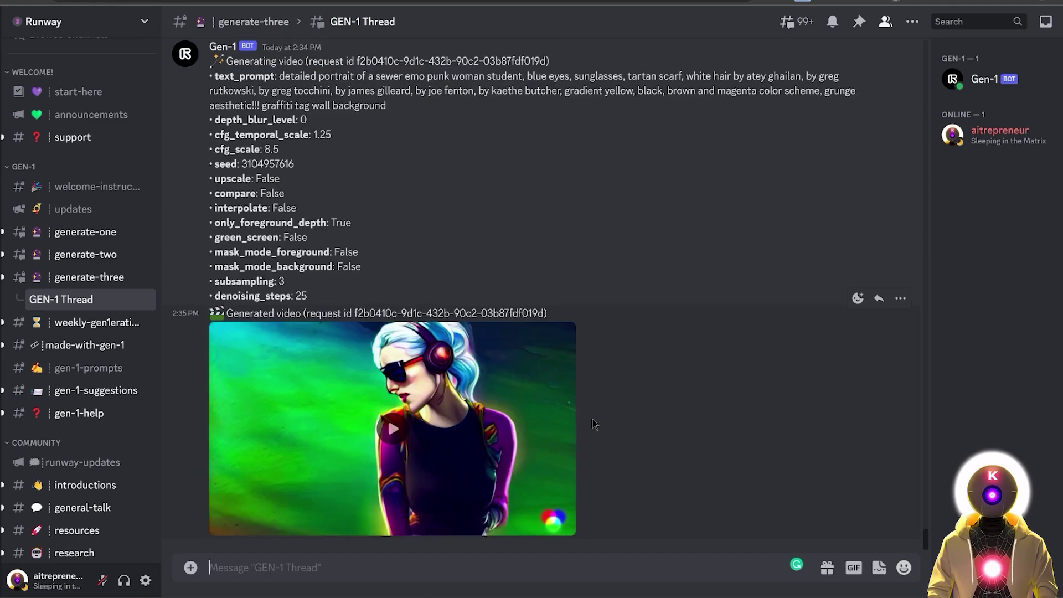
{"action": "left_click", "coordinate": [394, 428]}
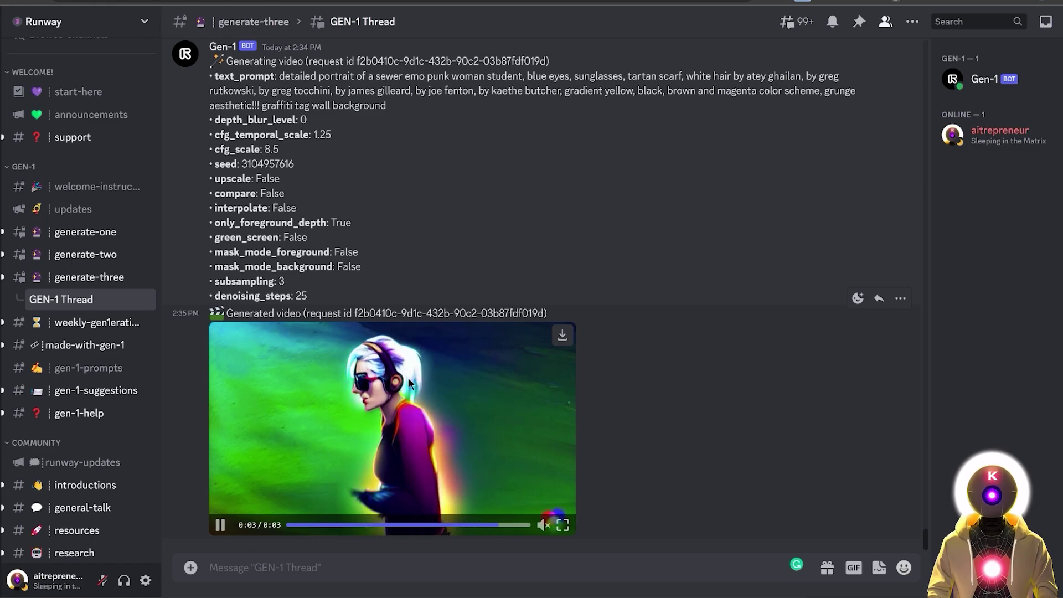
{"action": "left_click", "coordinate": [324, 377]}
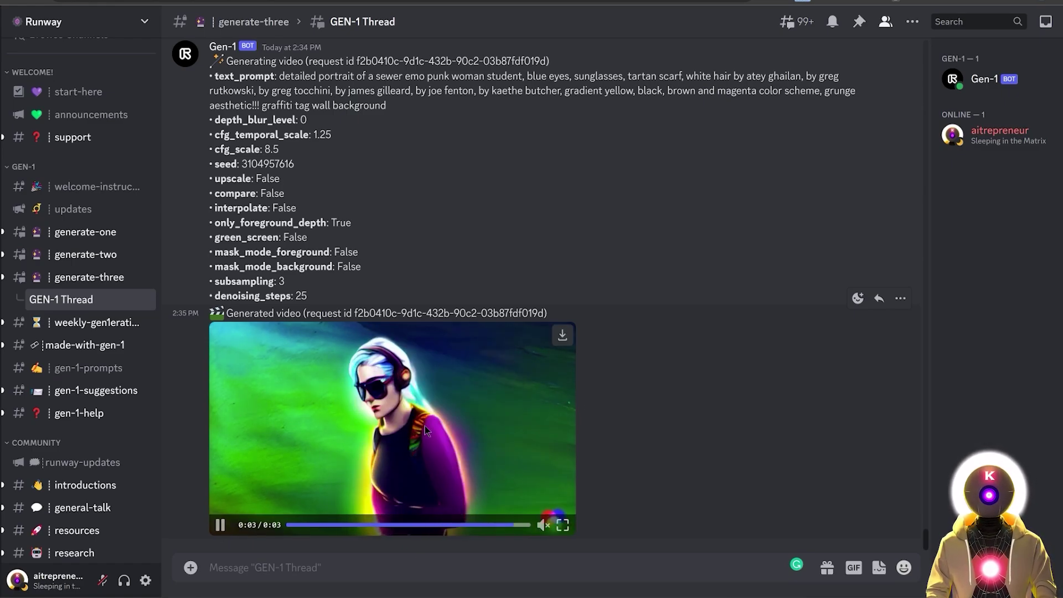
{"action": "left_click", "coordinate": [220, 525]}
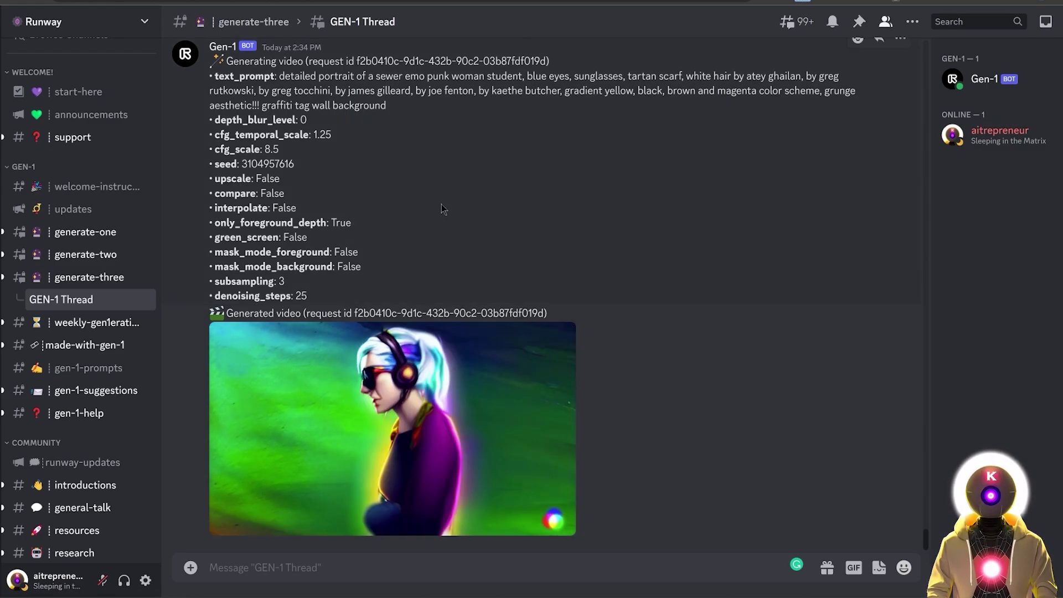
{"action": "left_click", "coordinate": [219, 525]}
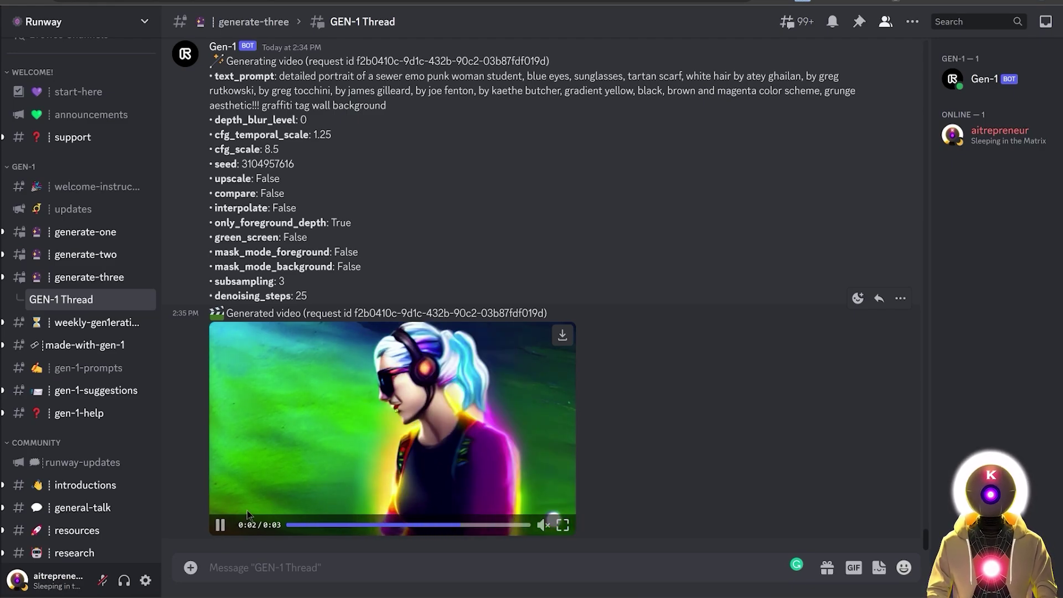
{"action": "left_click", "coordinate": [220, 526]}
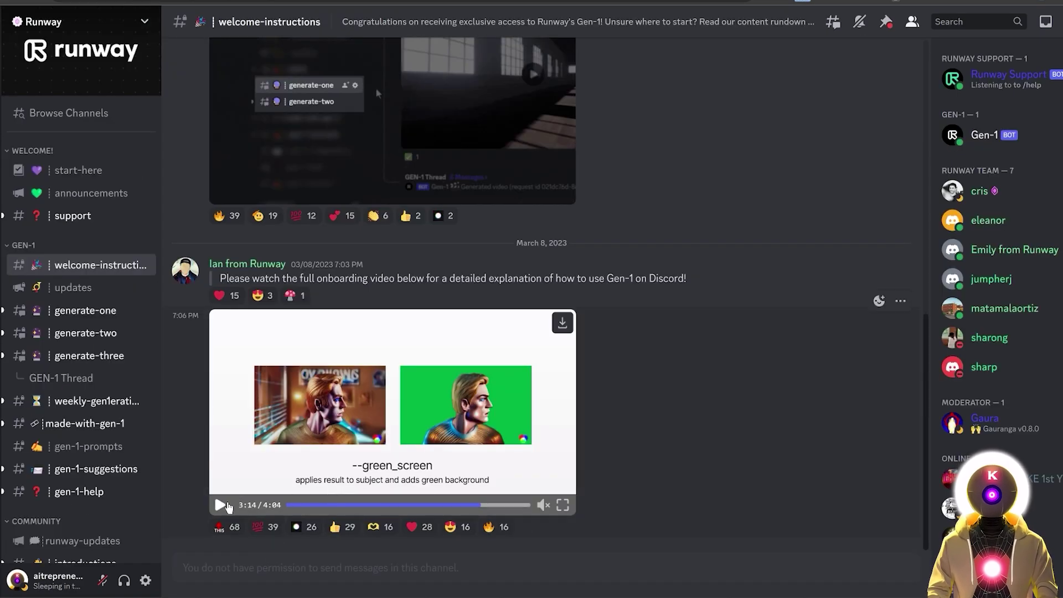
{"action": "left_click", "coordinate": [219, 505]}
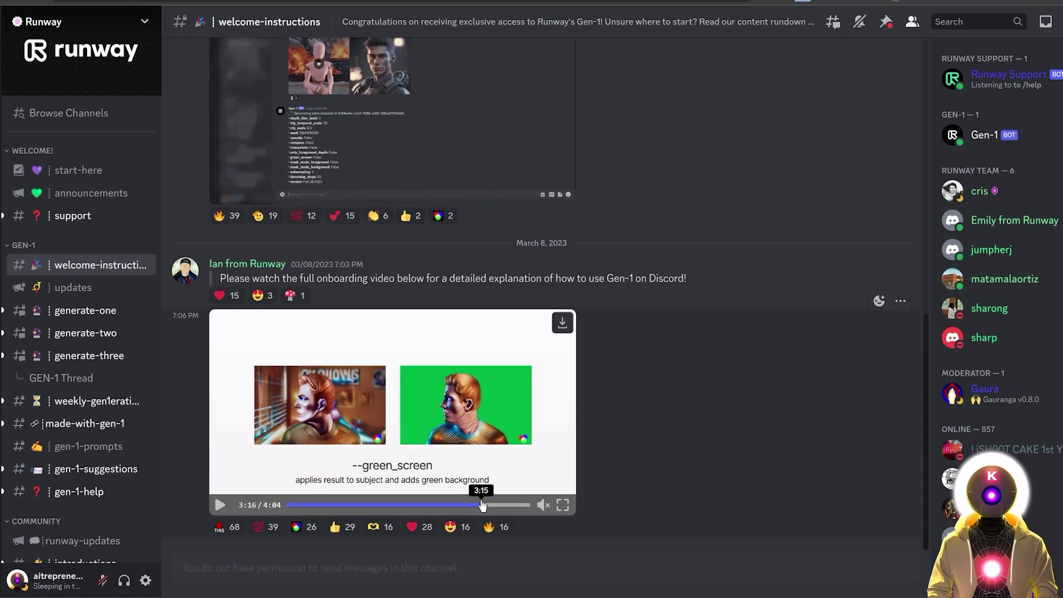
{"action": "left_click", "coordinate": [493, 429]}
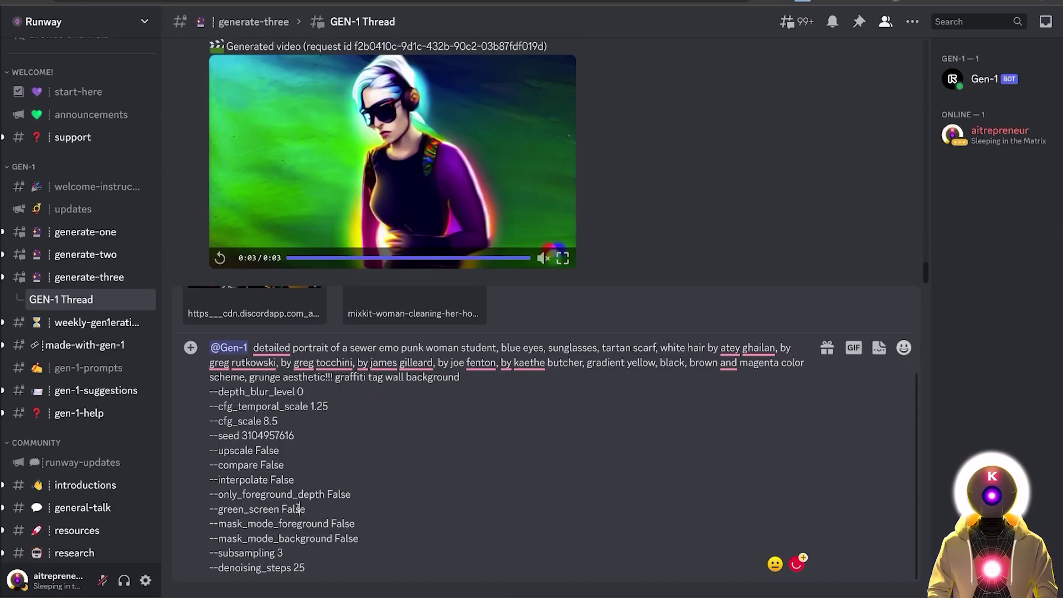
- Change green_screen from False to True and send the request
{"action": "double_click", "coordinate": [299, 508]}
{"action": "type", "text": "Tru"}
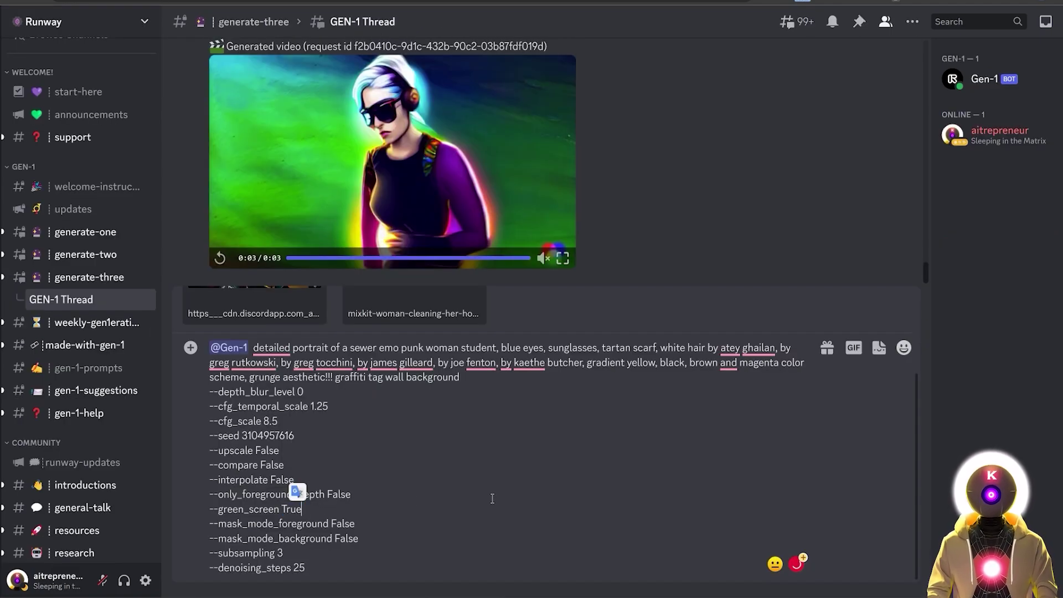
{"action": "key", "text": "ctrl+End"}
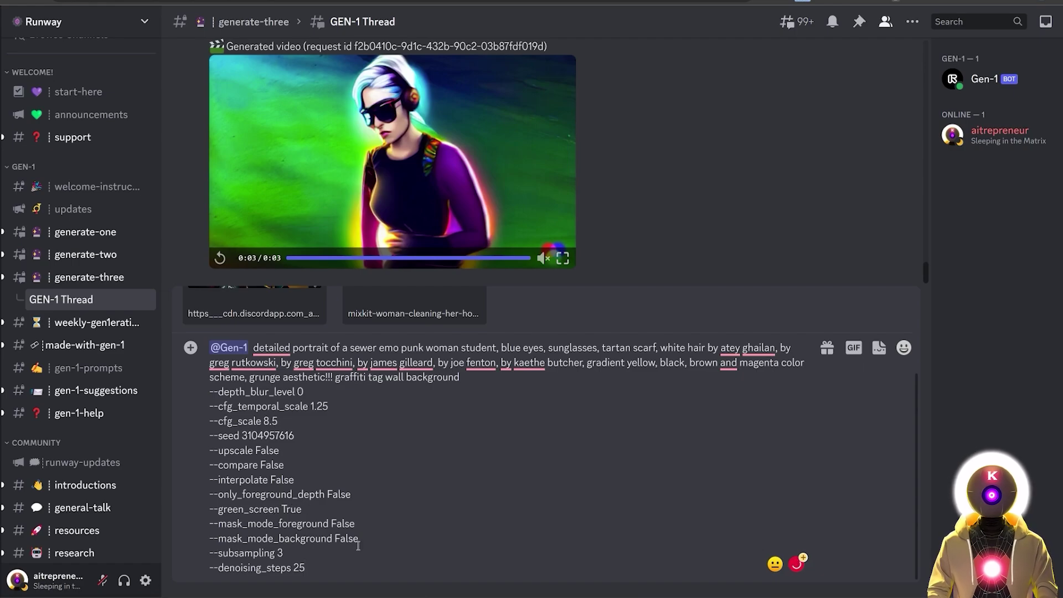
{"action": "key", "text": "Return"}
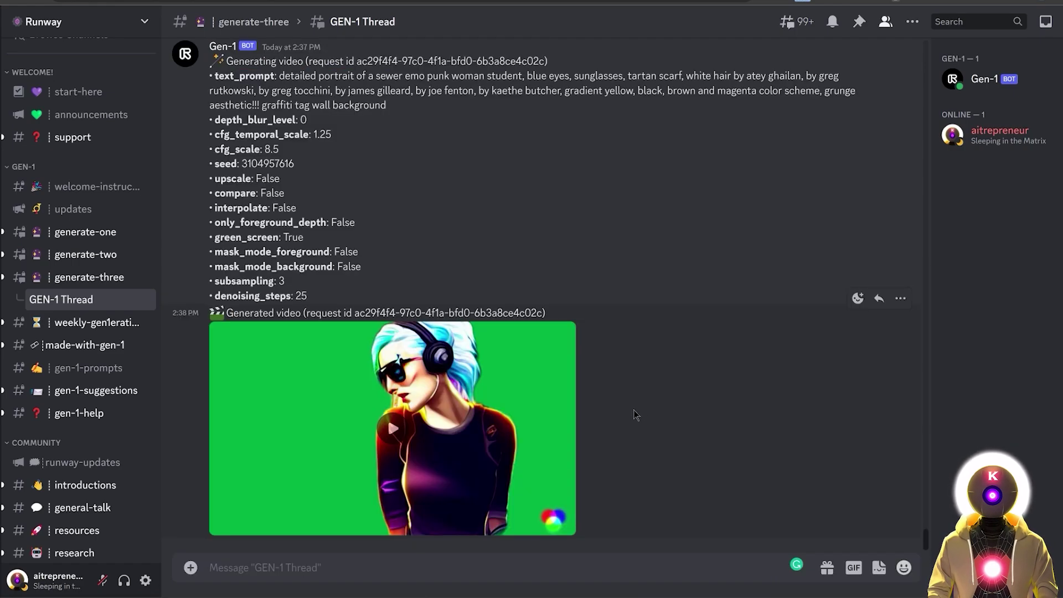
- Play the green-screen result video and replay it three more times
{"action": "left_click", "coordinate": [390, 431]}
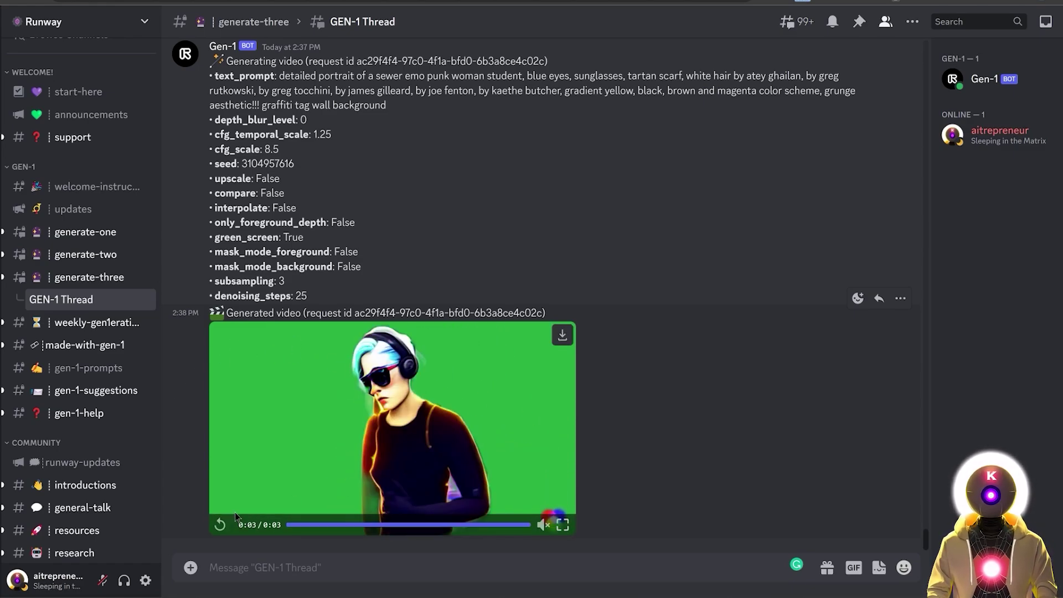
{"action": "left_click", "coordinate": [220, 524]}
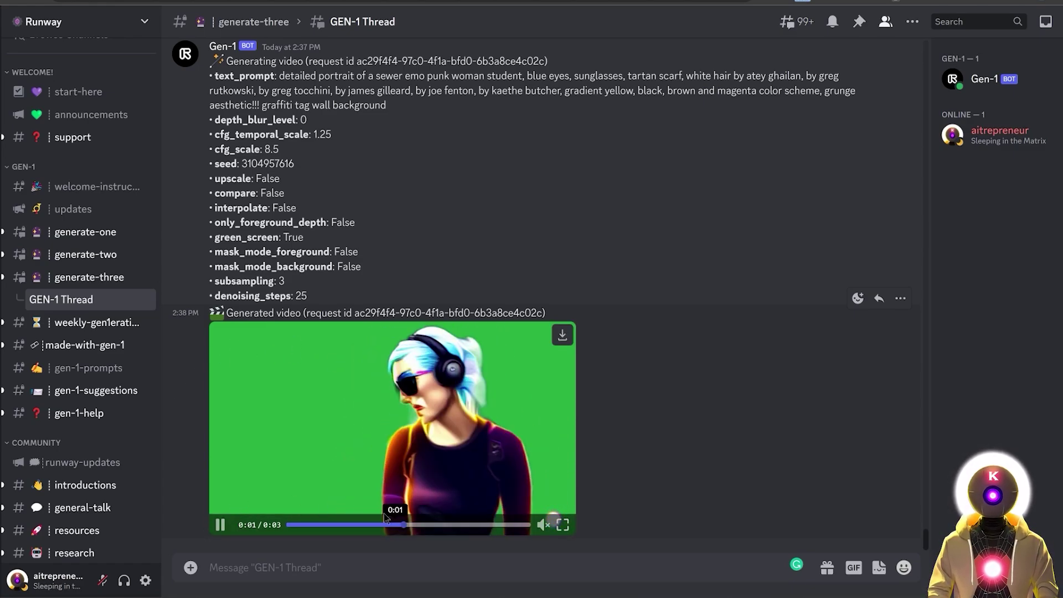
{"action": "left_click", "coordinate": [221, 529]}
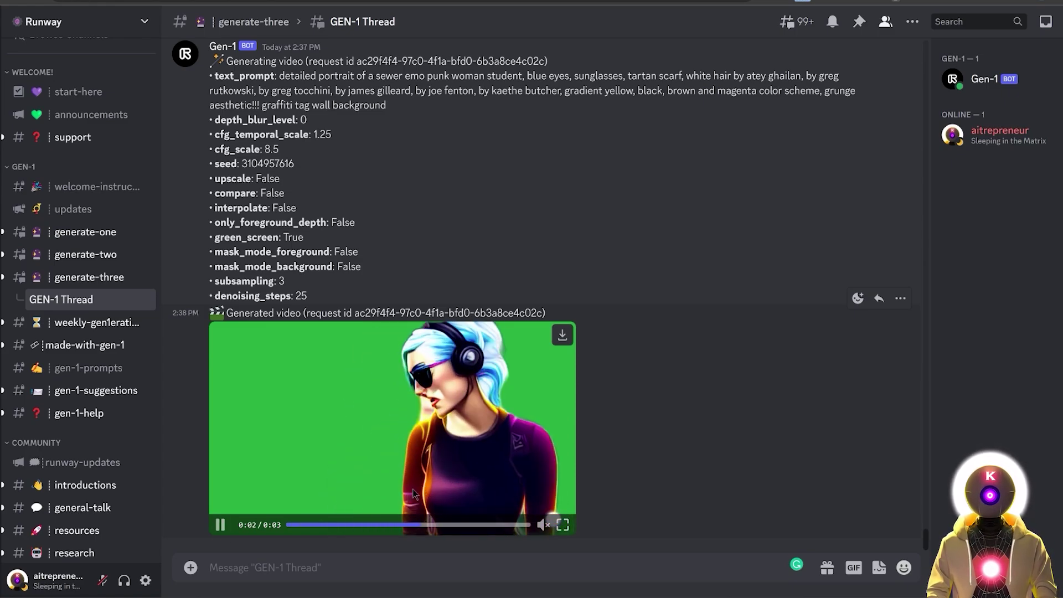
{"action": "left_click", "coordinate": [222, 527]}
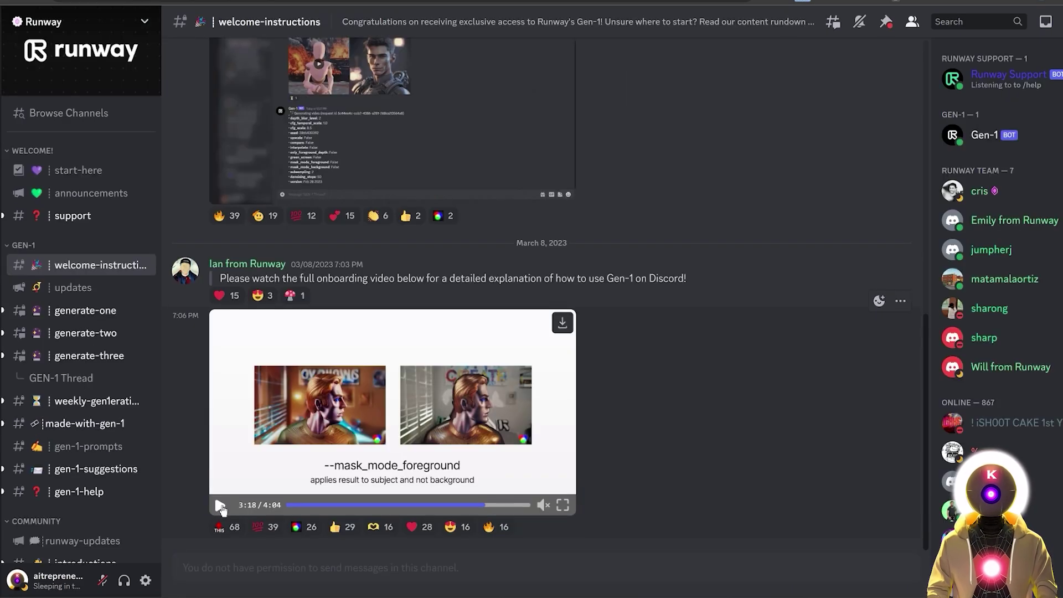
- Watch the onboarding video's mask_mode_foreground part, then play the foreground-masked result twice
{"action": "left_click", "coordinate": [220, 505]}
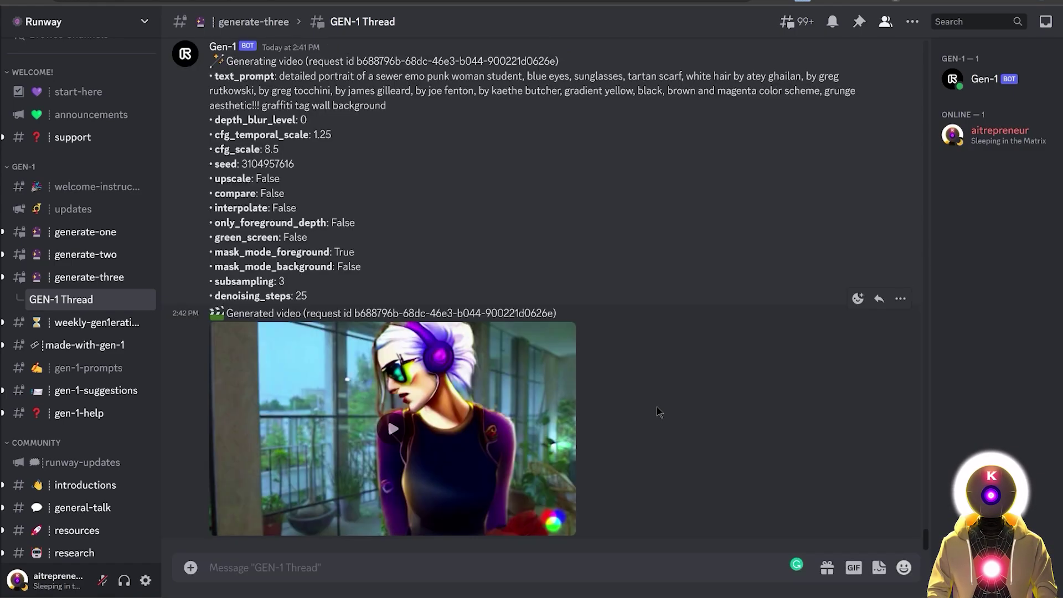
{"action": "left_click", "coordinate": [400, 426]}
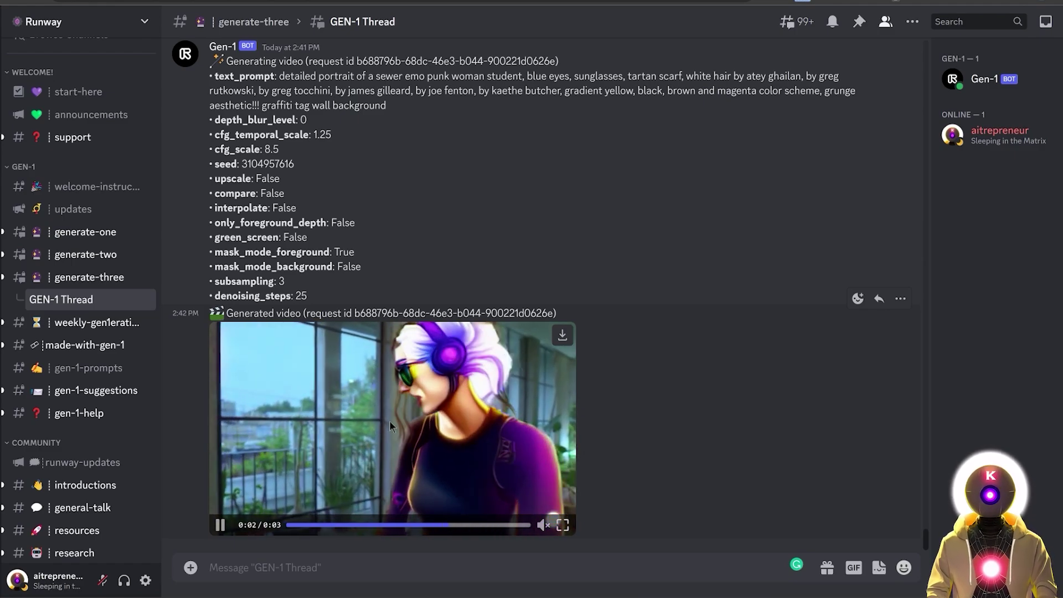
{"action": "left_click", "coordinate": [237, 516]}
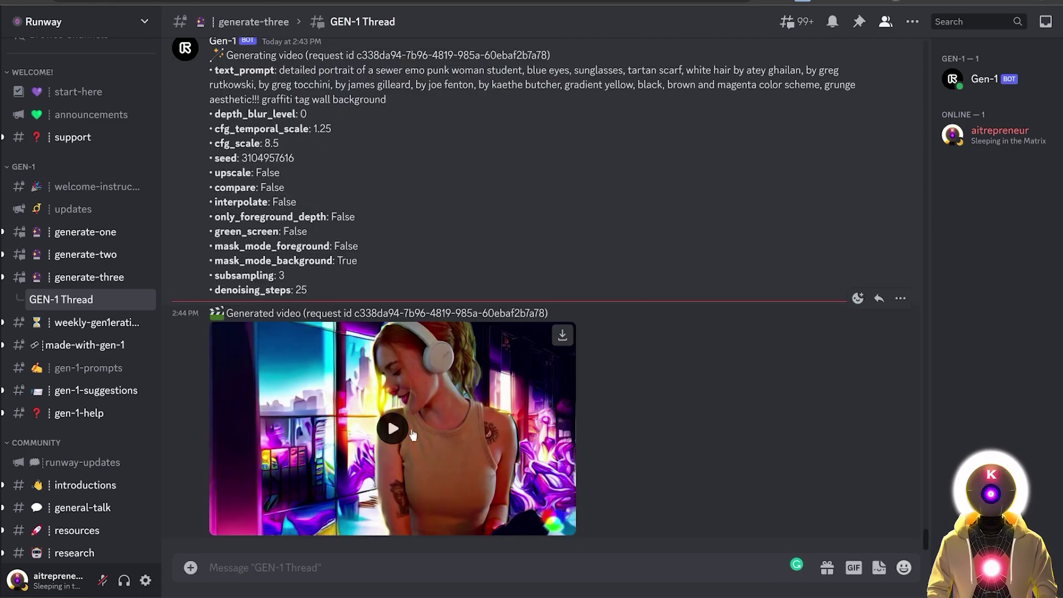
- Play the background-masked result video and replay it three more times
{"action": "left_click", "coordinate": [393, 428]}
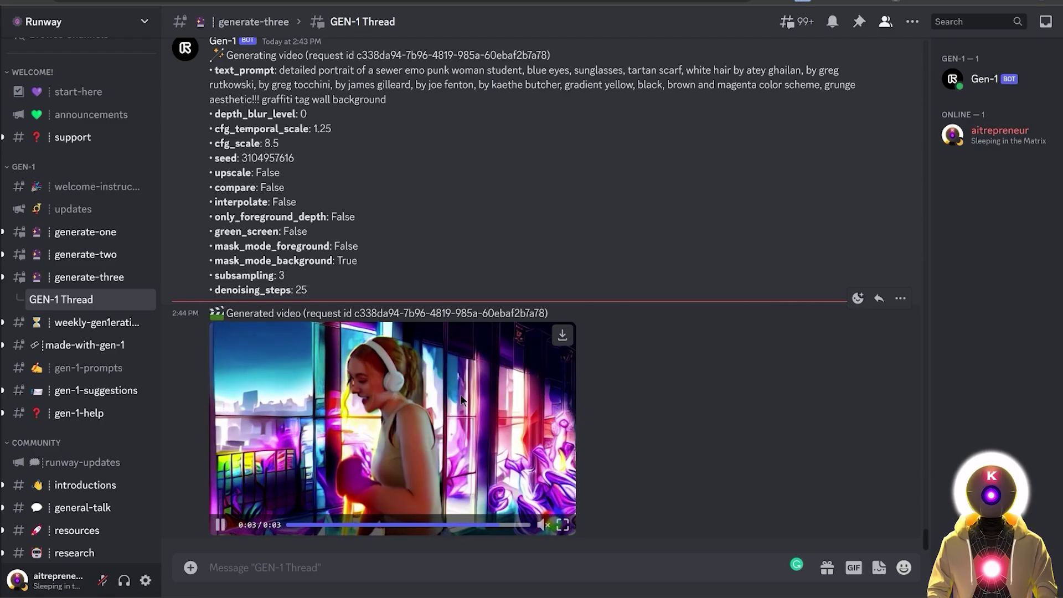
{"action": "left_click", "coordinate": [385, 418]}
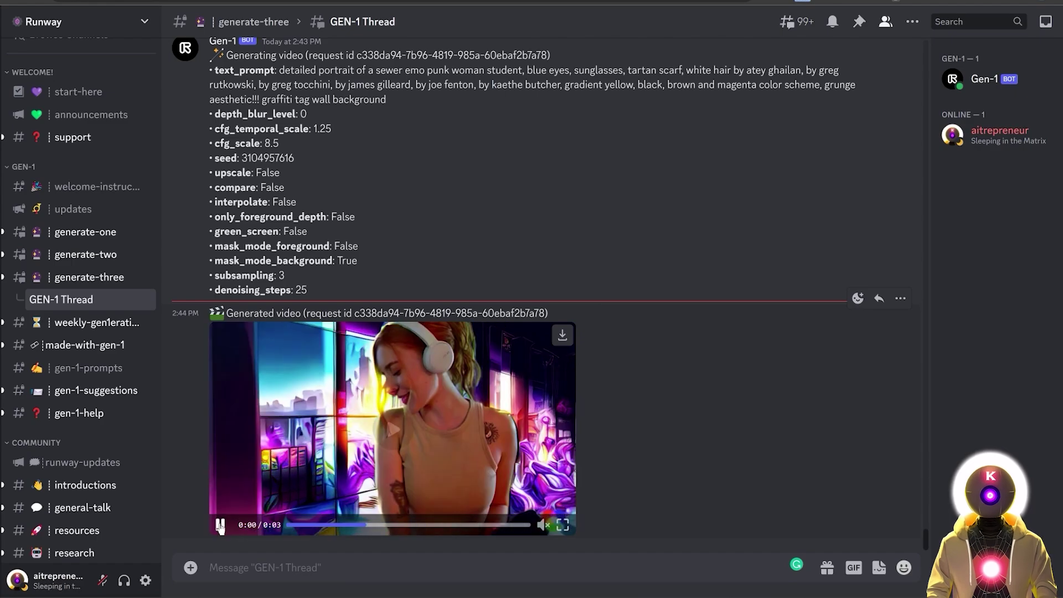
{"action": "left_click", "coordinate": [220, 524]}
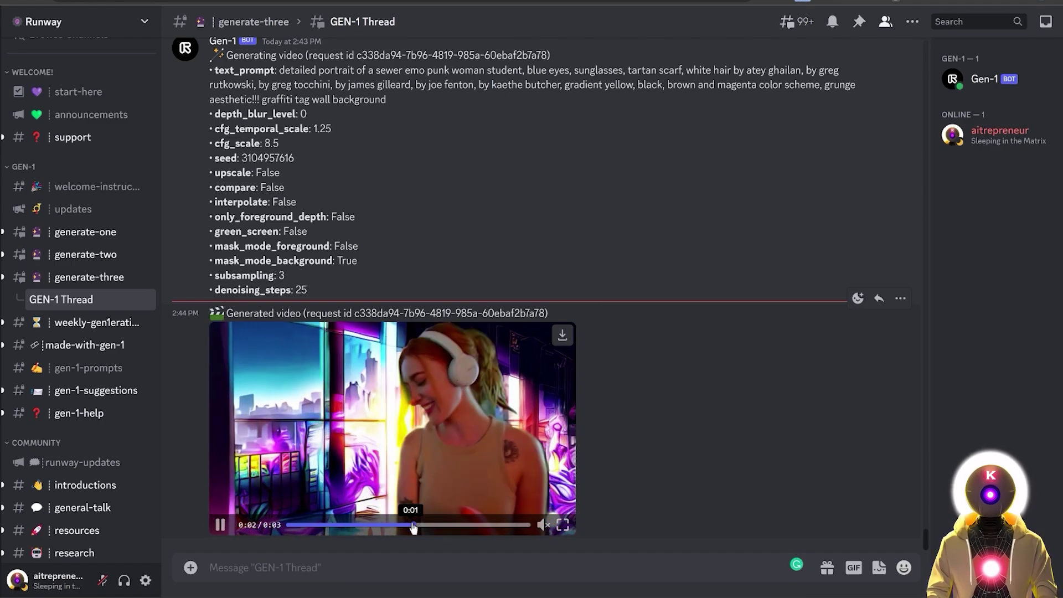
{"action": "left_click", "coordinate": [220, 525]}
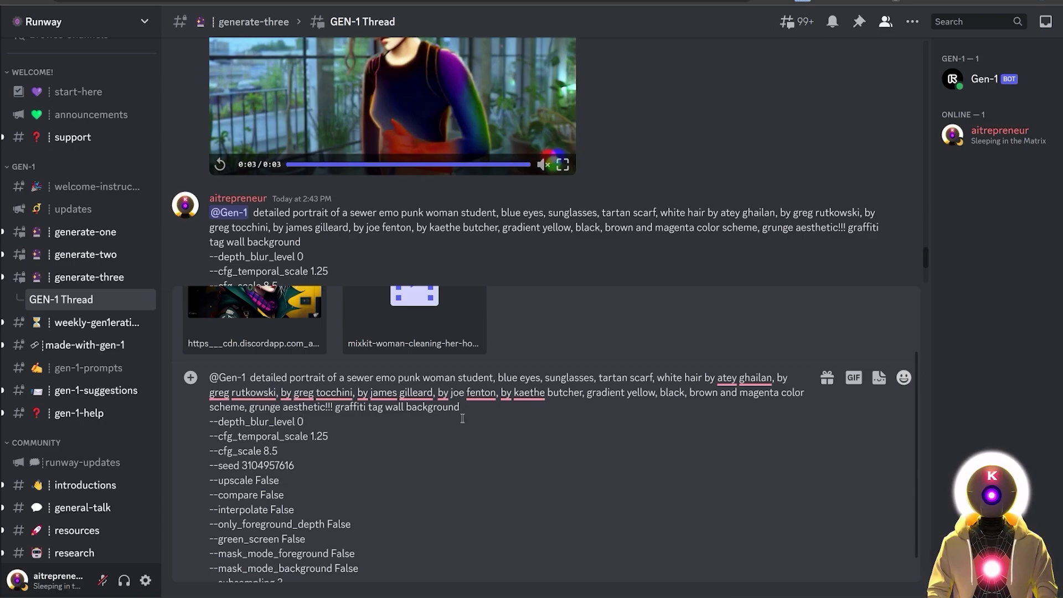
- Delete the text prompt, send only the flags and attachments, and play the result
{"action": "left_click_drag", "start_coordinate": [465, 409], "coordinate": [251, 376]}
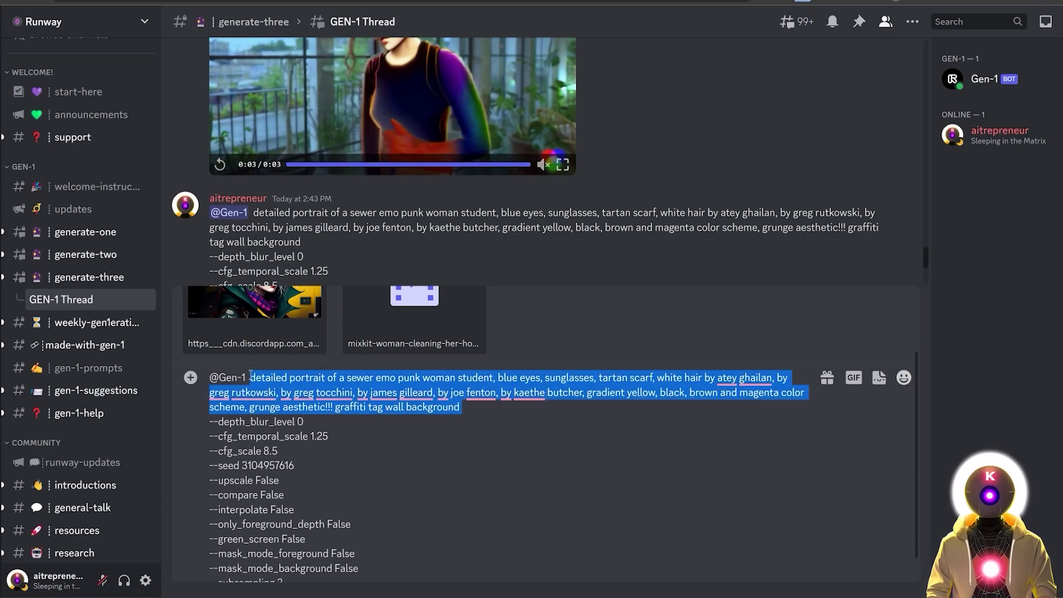
{"action": "key", "text": "BackSpace"}
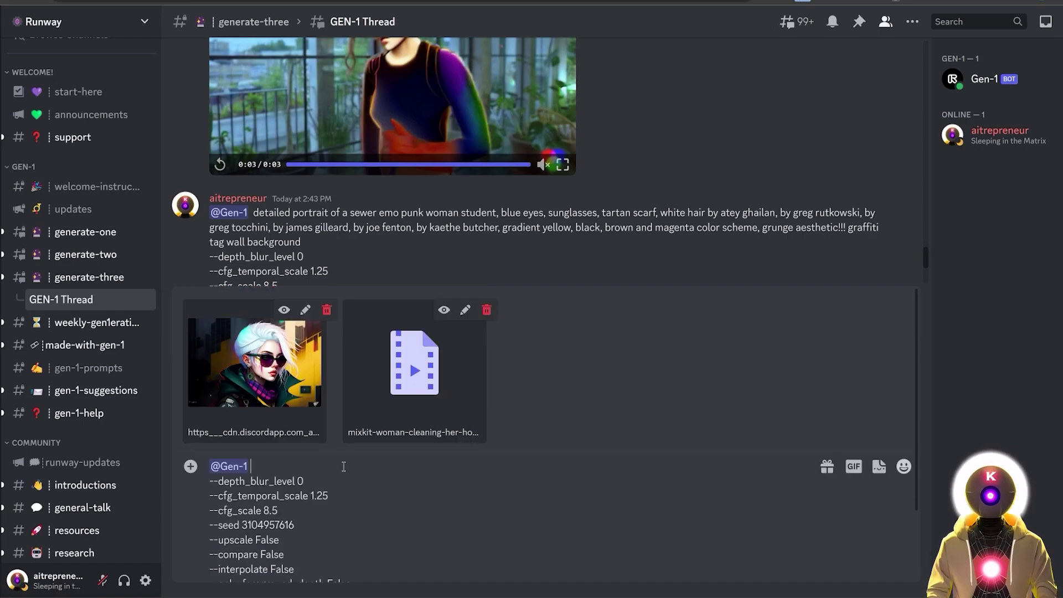
{"action": "key", "text": "Return"}
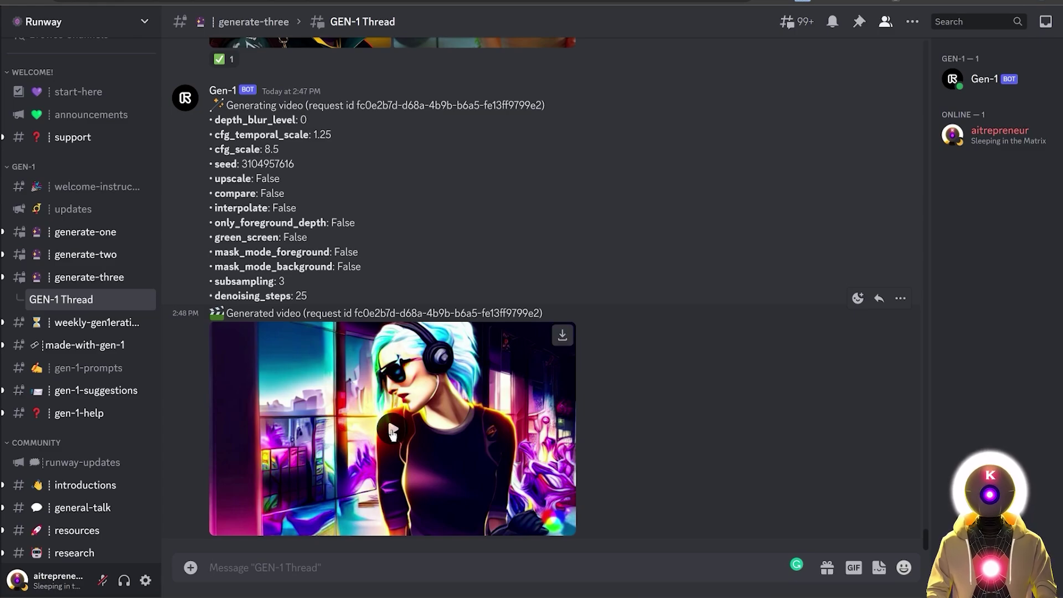
{"action": "left_click", "coordinate": [392, 431]}
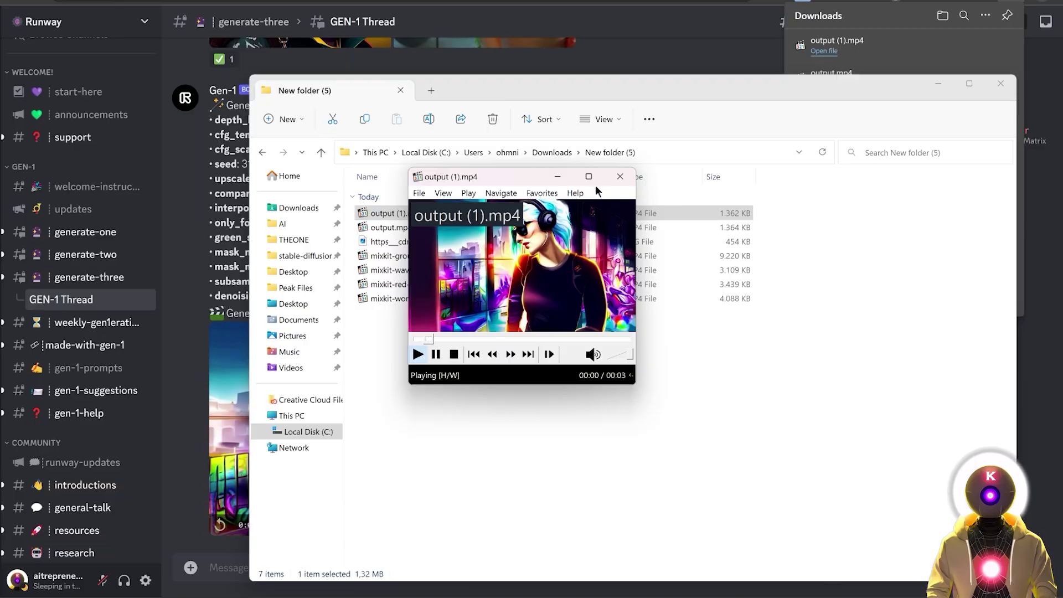
- Leave the full-screen VLC comparison of output.mp4 and output (1).mp4 and return to the Discord thread
{"action": "left_click", "coordinate": [595, 185]}
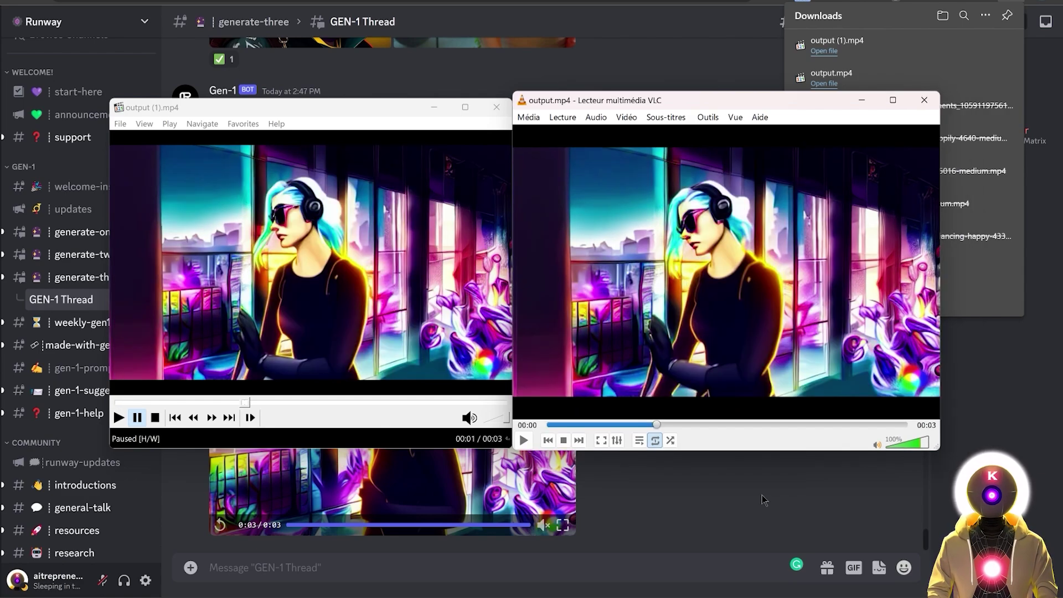
{"action": "left_click", "coordinate": [706, 481]}
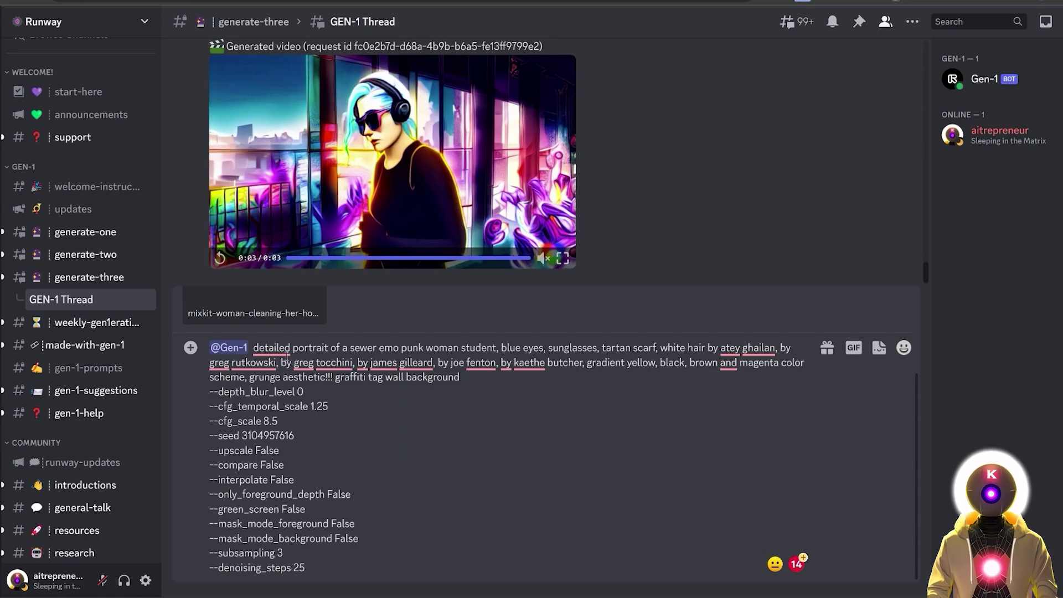
- Play the new text-only Gen-1 result showing the blue-haired woman in red
{"action": "scroll", "coordinate": [287, 354], "scroll_direction": "up", "scroll_amount": 5}
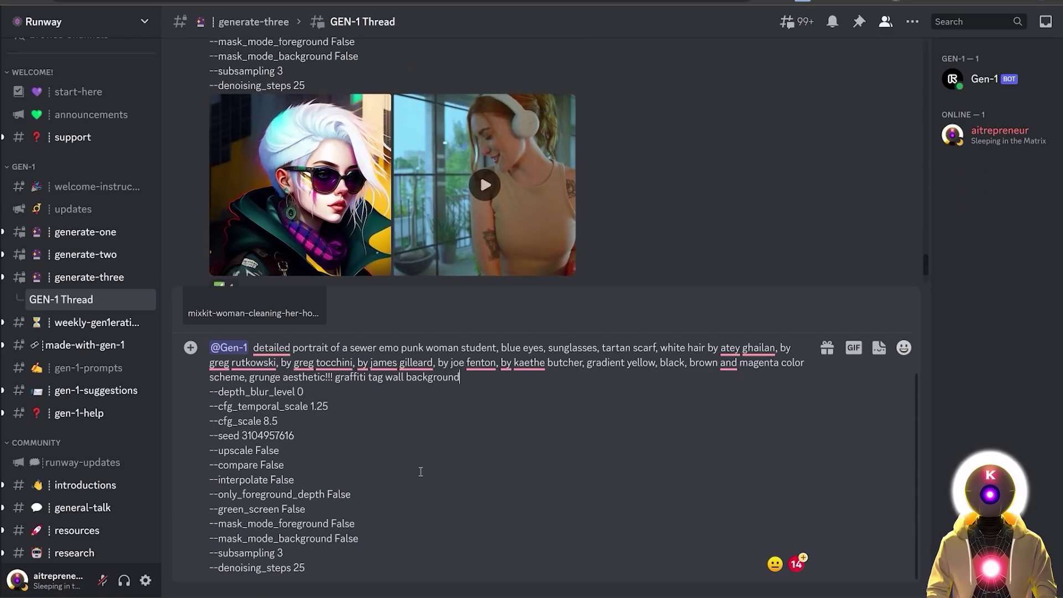
{"action": "scroll", "coordinate": [467, 391], "scroll_direction": "down", "scroll_amount": 4}
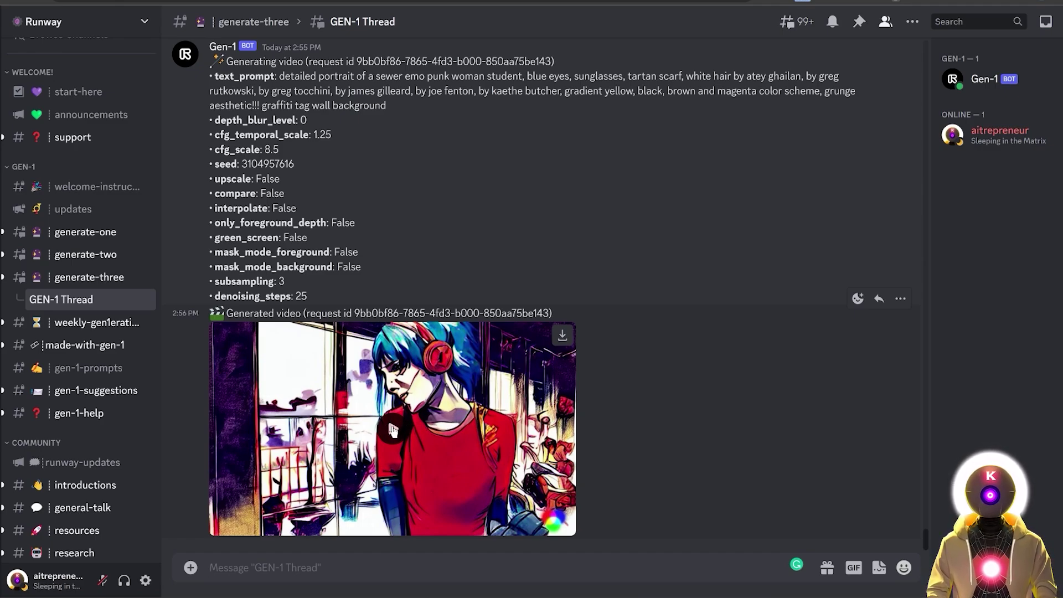
{"action": "left_click", "coordinate": [393, 430]}
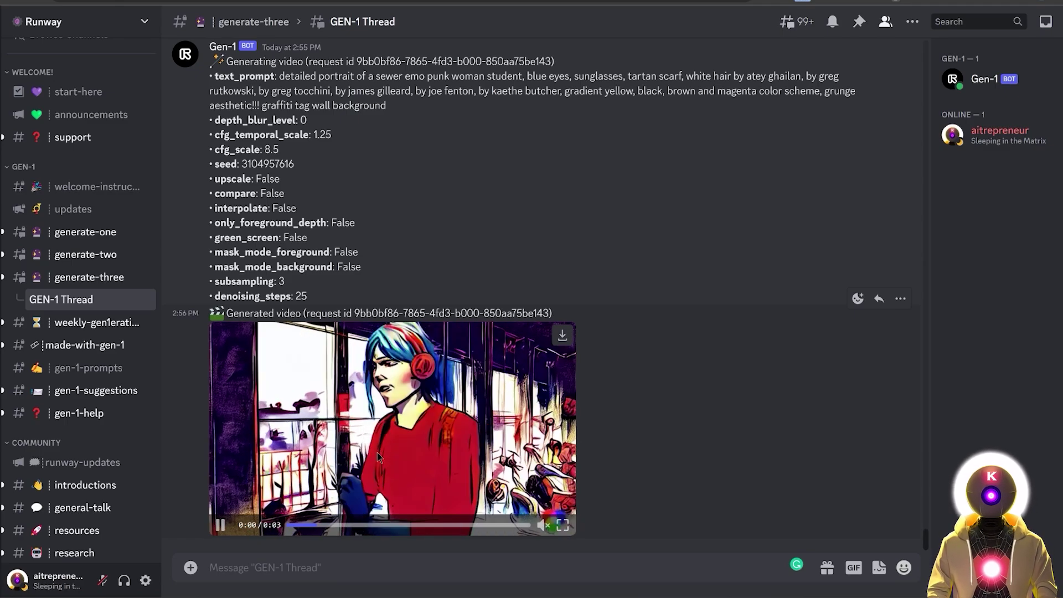
- Compare the text-only result against the earlier image-guided video by replaying both
{"action": "scroll", "coordinate": [264, 373], "scroll_direction": "up", "scroll_amount": 10}
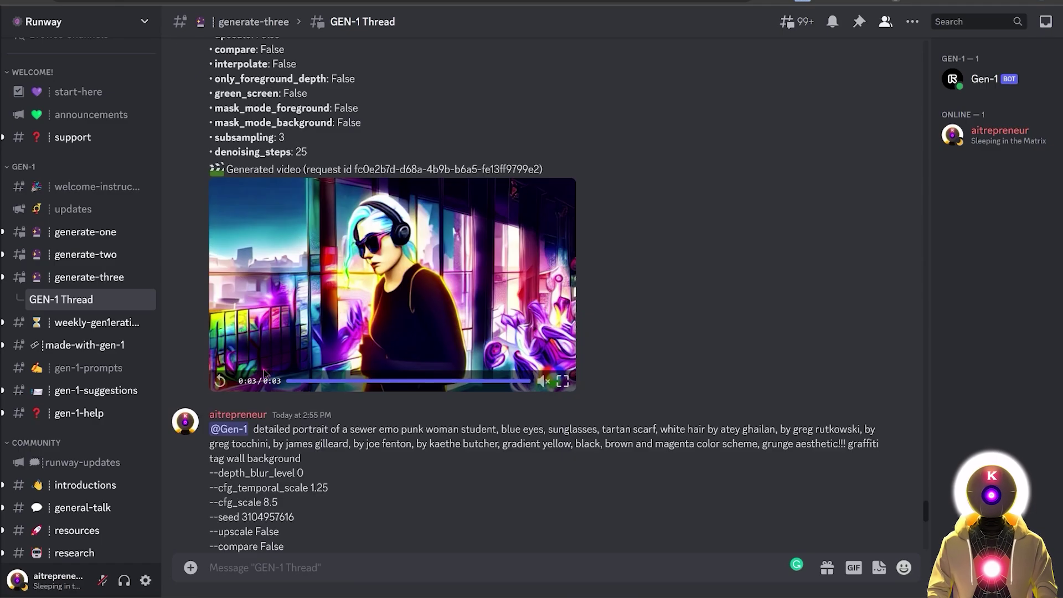
{"action": "left_click", "coordinate": [221, 381]}
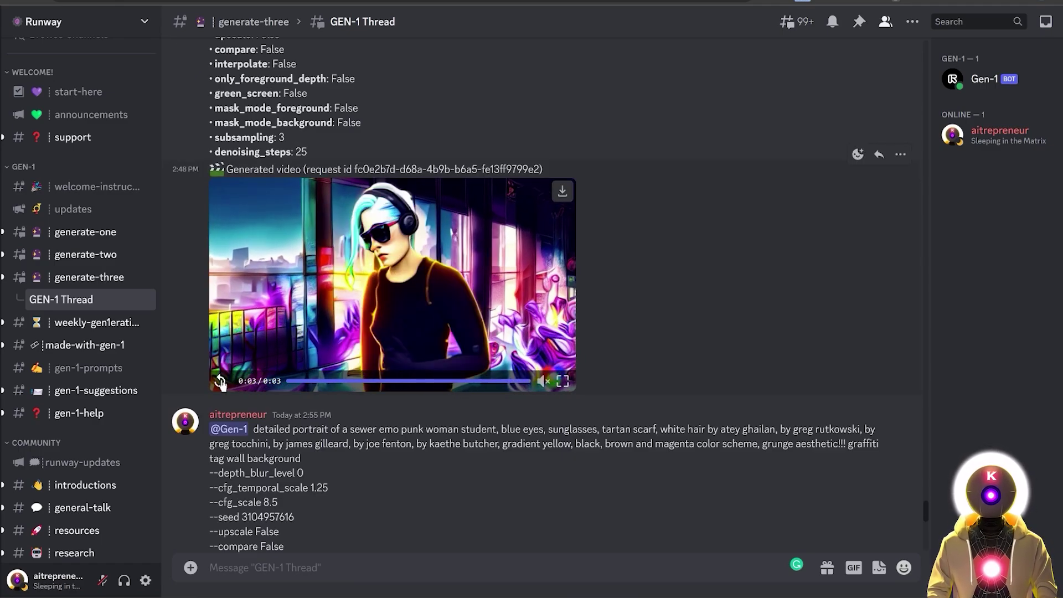
{"action": "left_click", "coordinate": [220, 381]}
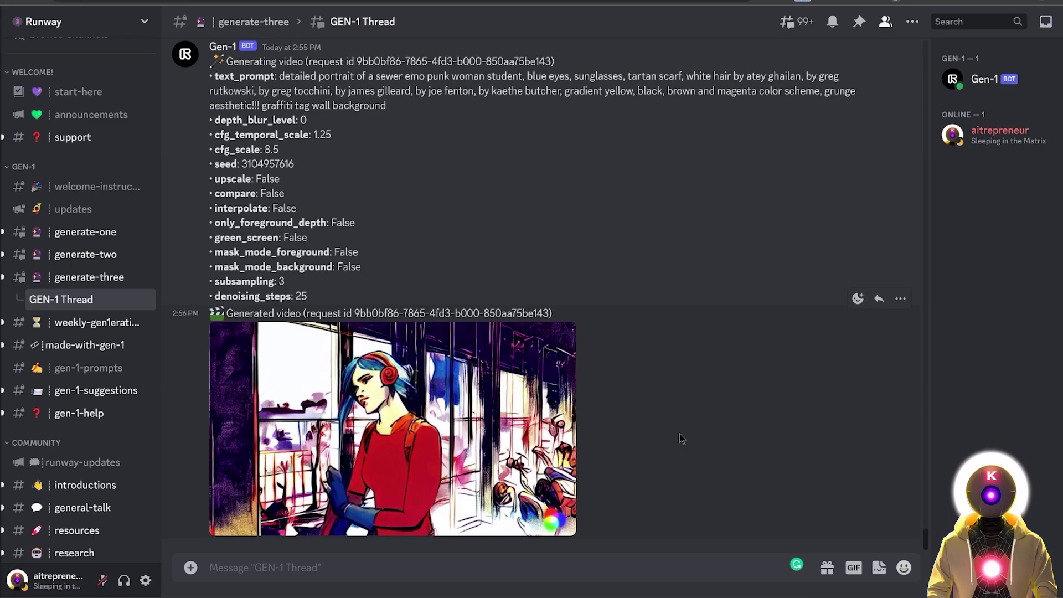
{"action": "left_click", "coordinate": [220, 525]}
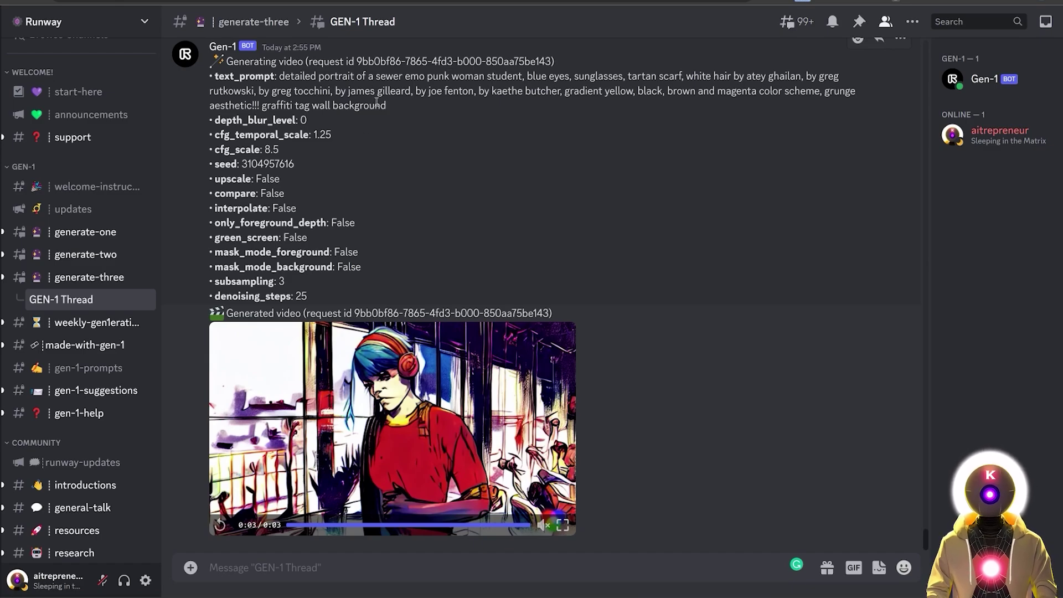
{"action": "scroll", "coordinate": [441, 248], "scroll_direction": "up", "scroll_amount": 10}
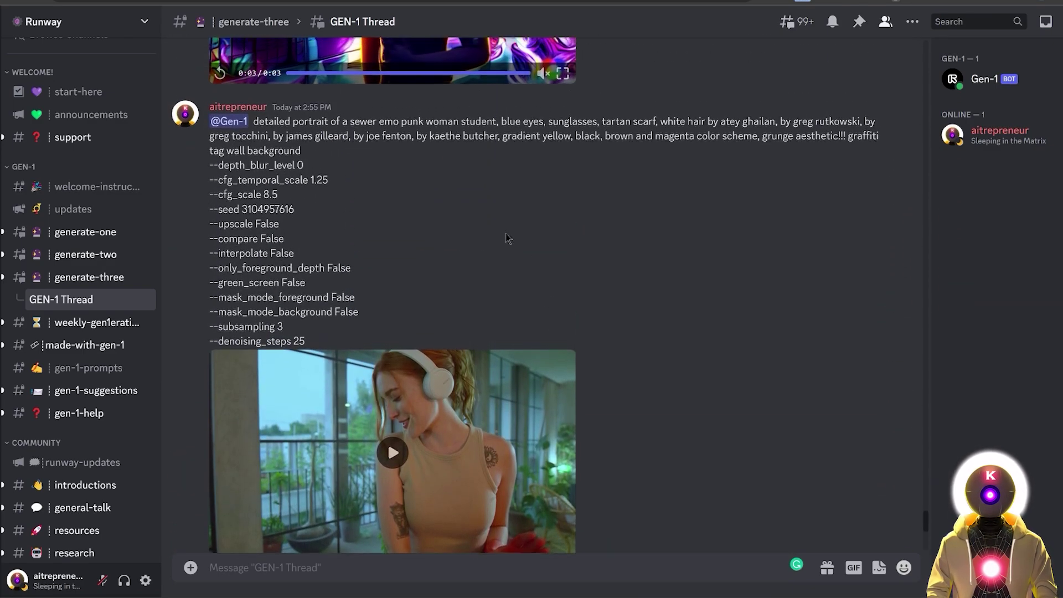